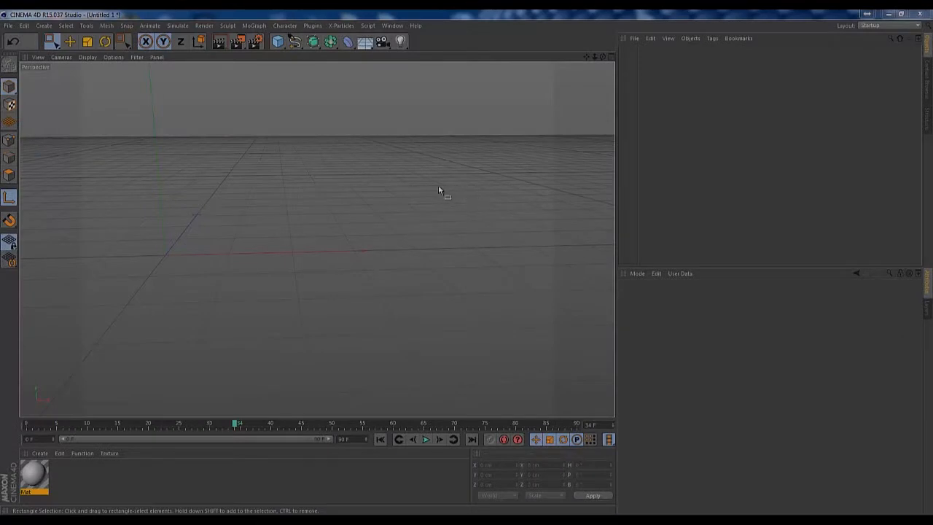
Add a MoInstance object and a cube to the scene, moving the cube about 354 cm along X.
click(254, 26)
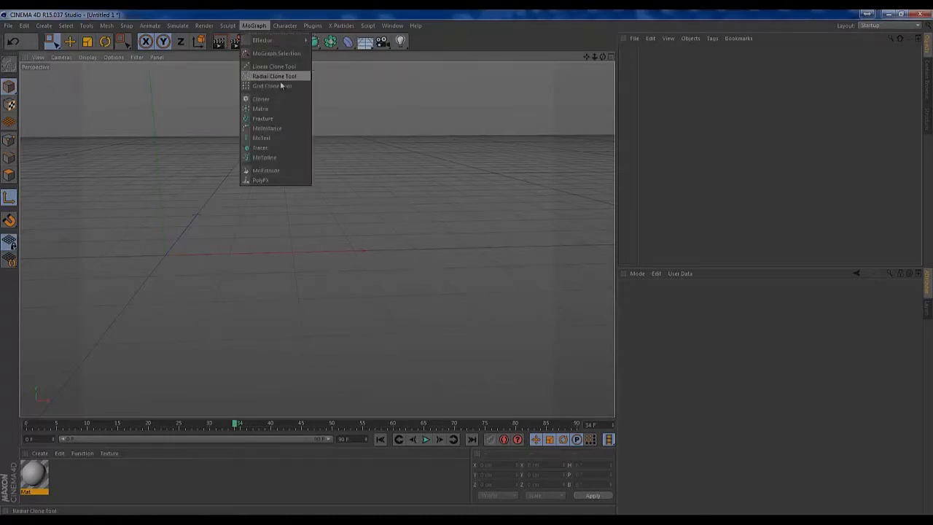
click(276, 127)
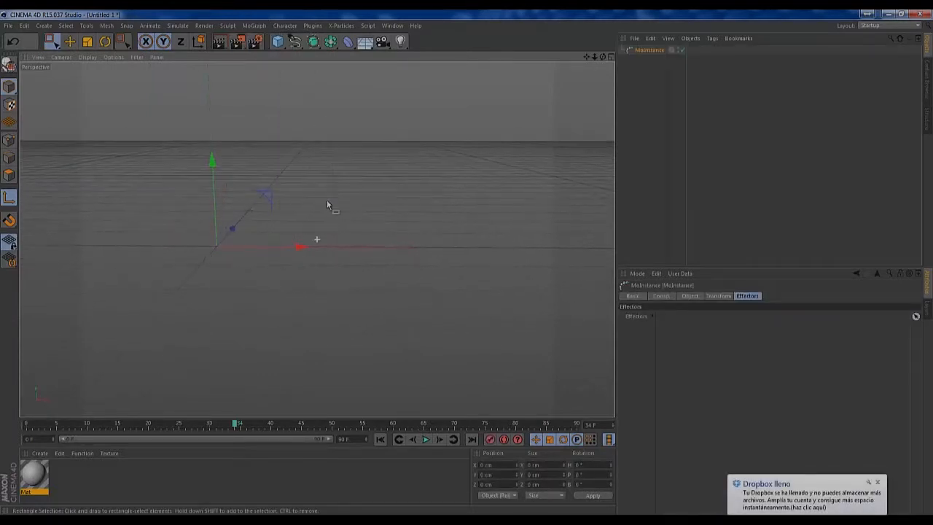
mouse_move(325, 194)
alt+mouse_down()
mouse_move(352, 168)
mouse_move(318, 183)
mouse_move(332, 187)
alt+mouse_up()
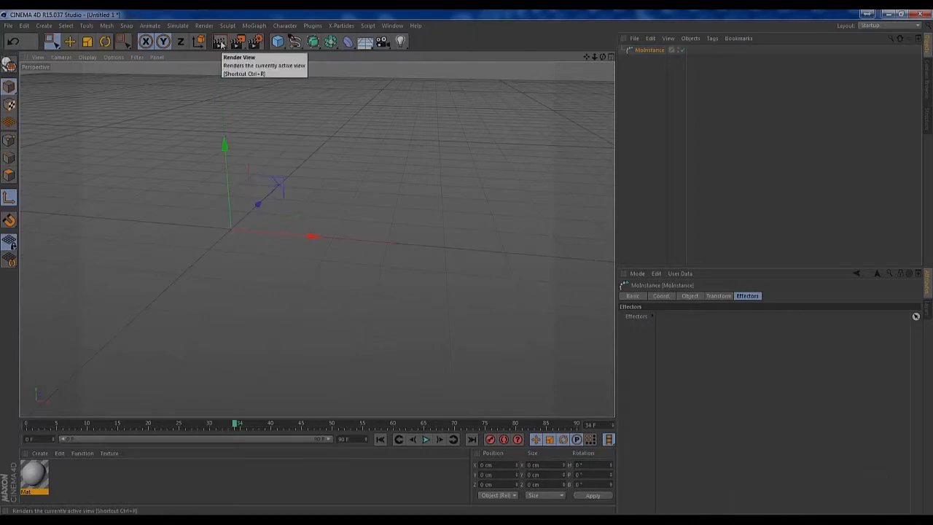
click(278, 42)
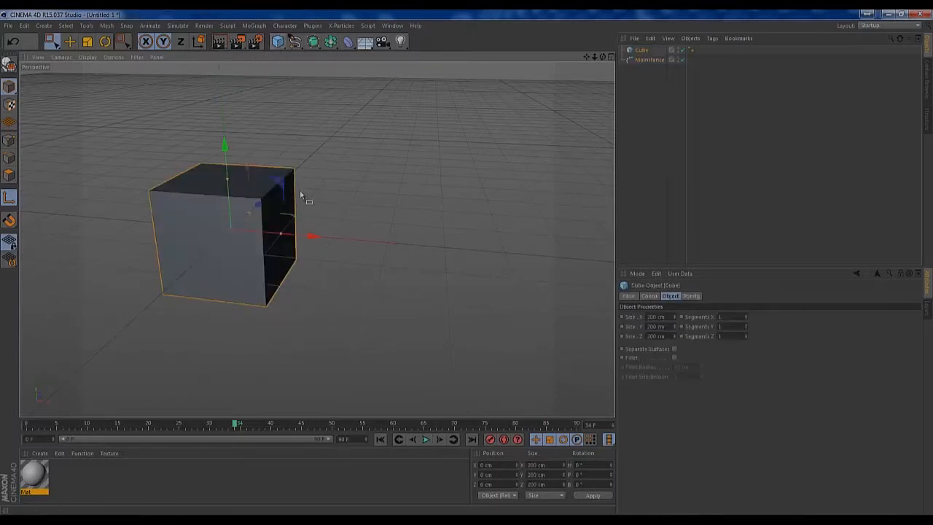
drag(309, 236, 496, 247)
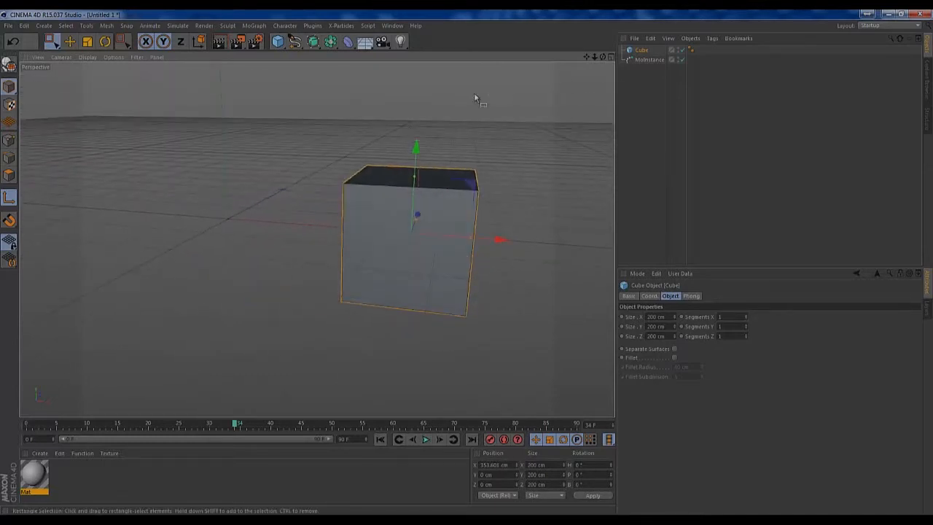
Assign the cube as the object reference of the MoInstance.
click(641, 60)
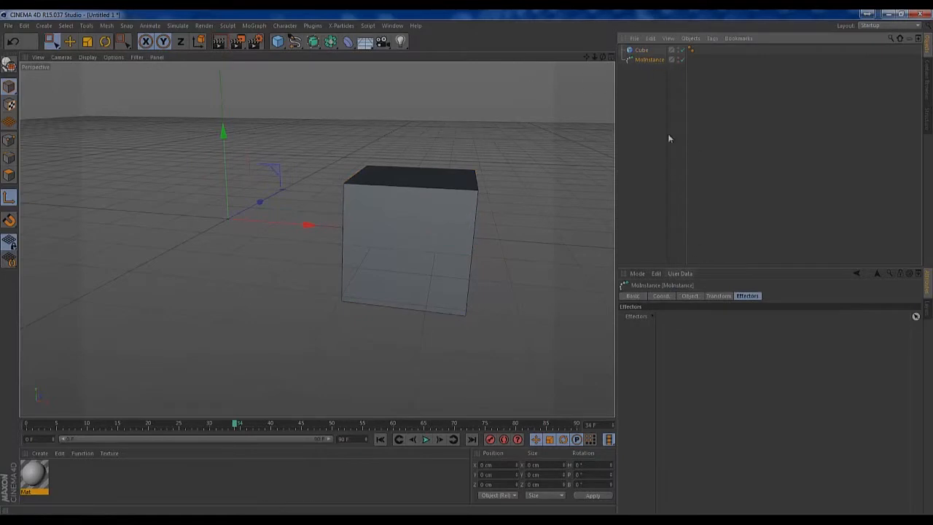
click(689, 296)
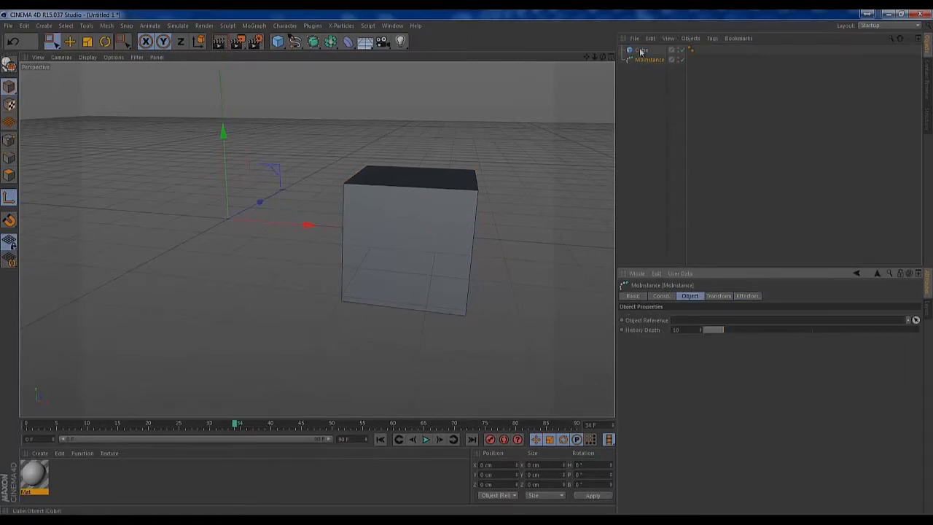
drag(725, 324, 695, 326)
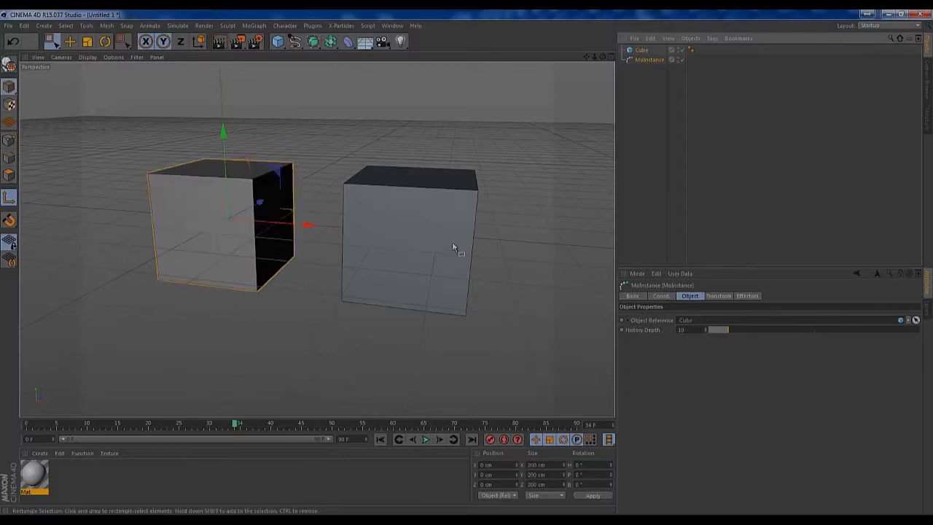
Set the animation timeline to frame 0 and examine the instance beside the original cube.
alt+drag(427, 235, 409, 214)
scroll(409, 213, down, 5)
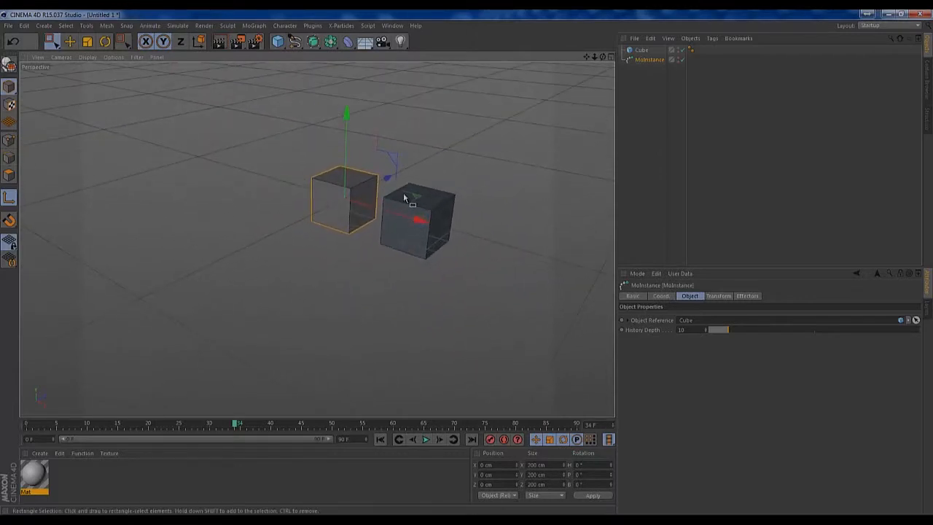
alt+middle_drag(404, 194, 413, 186)
alt+drag(414, 185, 390, 187)
drag(235, 424, 26, 424)
alt+middle_drag(174, 328, 160, 324)
alt+drag(159, 324, 241, 288)
alt+middle_drag(241, 287, 251, 269)
alt+right_drag(252, 270, 260, 257)
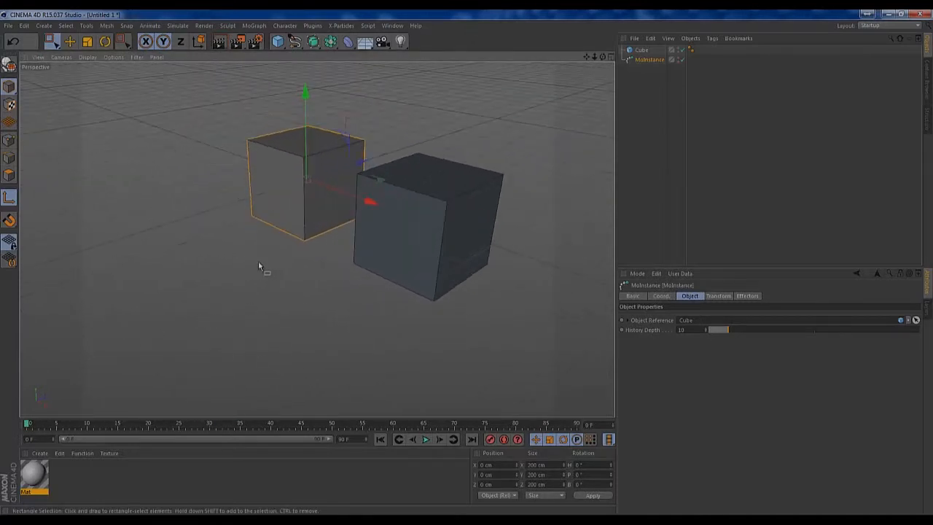
alt+middle_drag(261, 257, 245, 279)
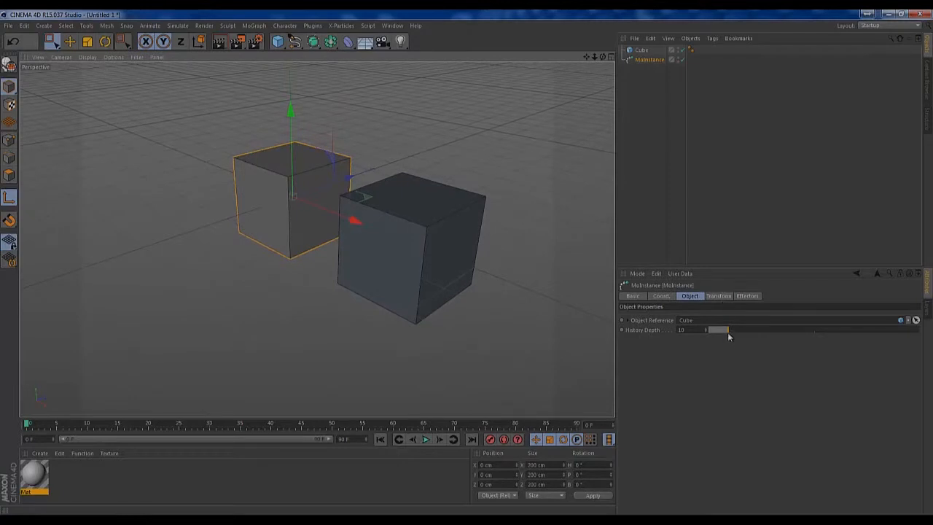
Try out the MoInstance's transform position, scale and heading rotation values, undoing each trial change.
click(720, 296)
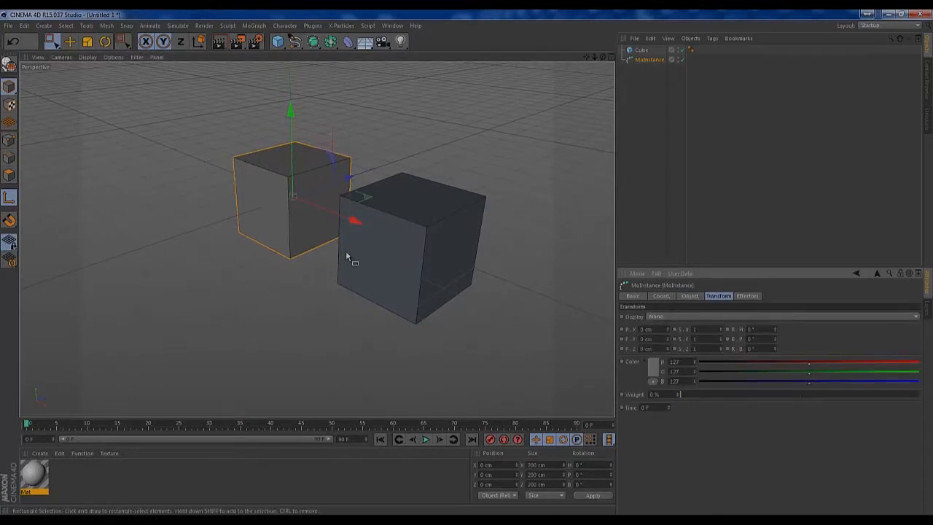
alt+middle_drag(369, 229, 363, 238)
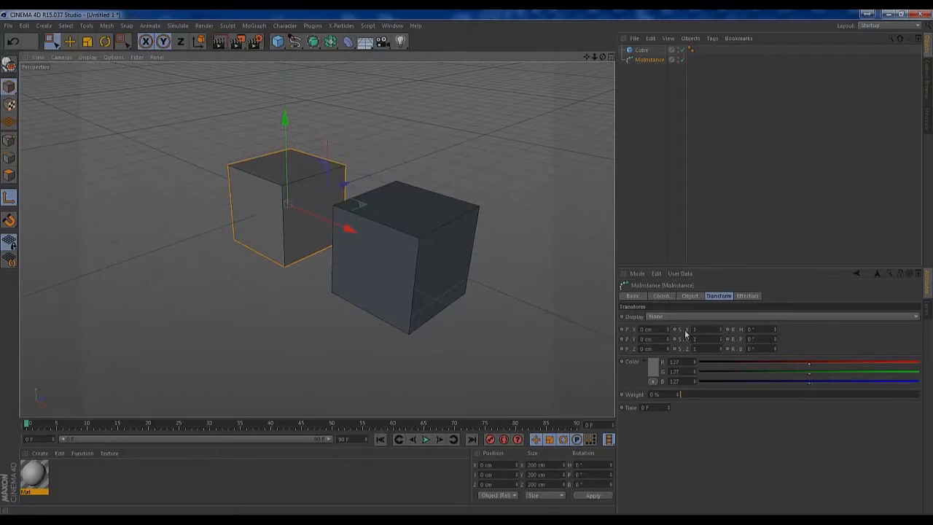
mouse_move(719, 329)
mouse_down()
mouse_move(718, 305)
mouse_move(732, 322)
mouse_up()
key(ctrl+z)
alt+drag(308, 229, 475, 269)
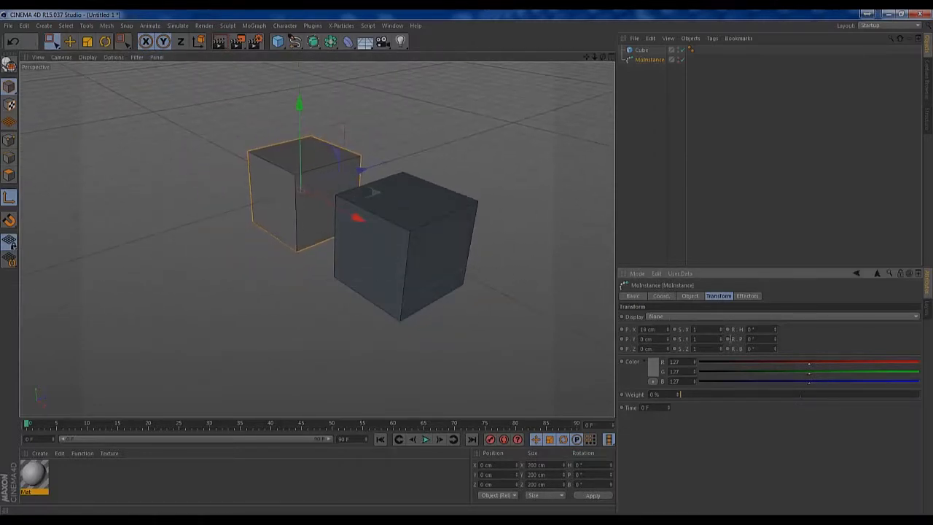
drag(776, 329, 774, 239)
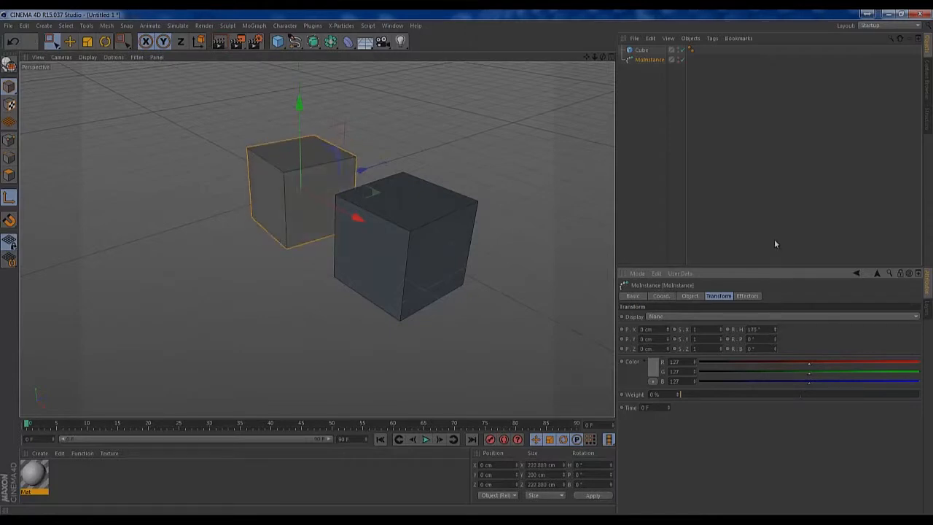
key(ctrl+z)
Delete the cube and the MoInstance from the scene.
alt+middle_drag(433, 256, 421, 289)
alt+drag(421, 286, 341, 259)
scroll(340, 261, up, 5)
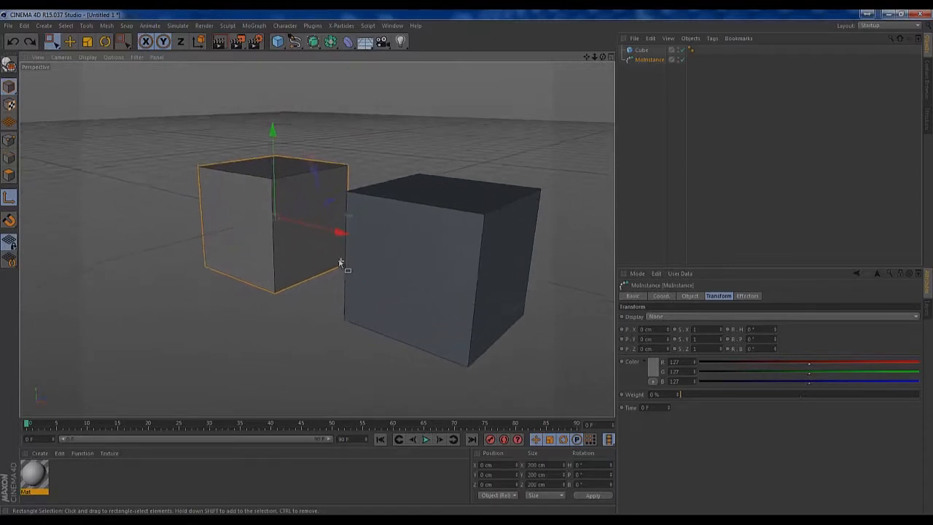
alt+middle_drag(341, 261, 367, 271)
scroll(386, 262, down, 6)
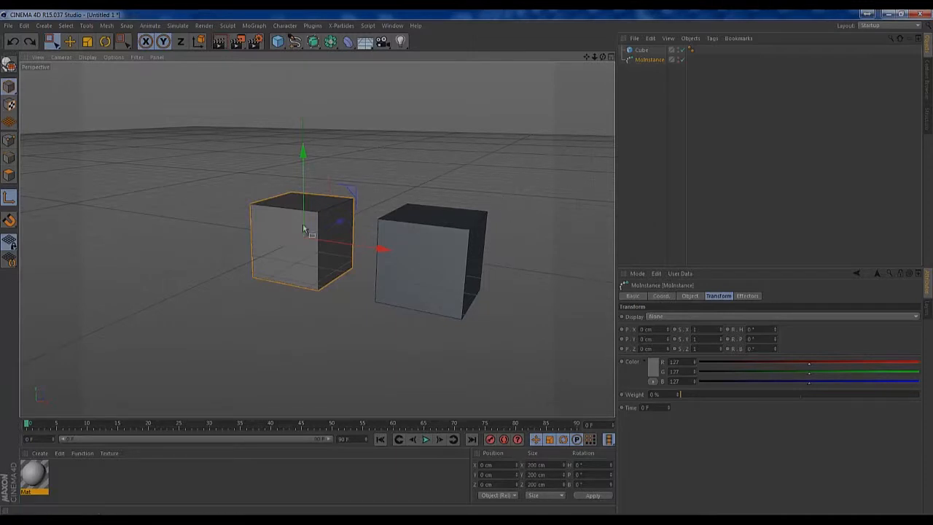
drag(647, 48, 633, 68)
key(Delete)
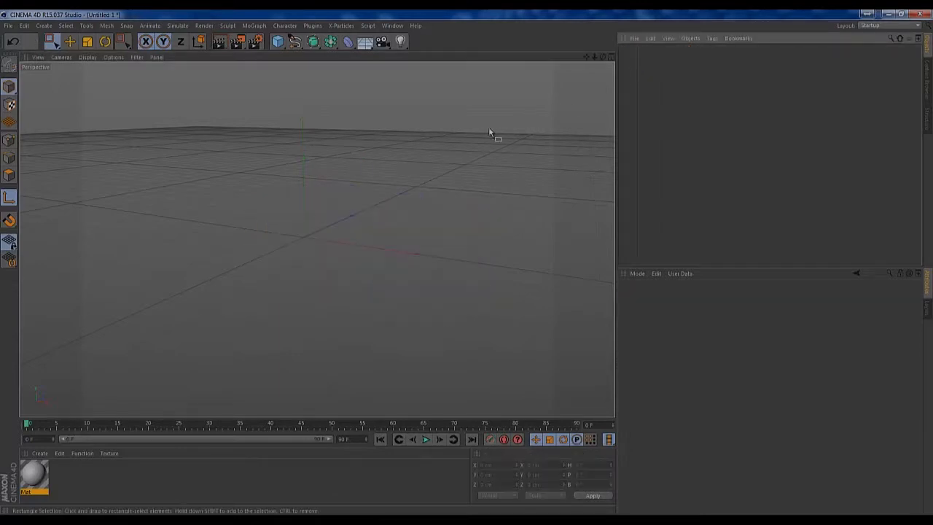
Add a MoText object to the empty scene.
click(255, 27)
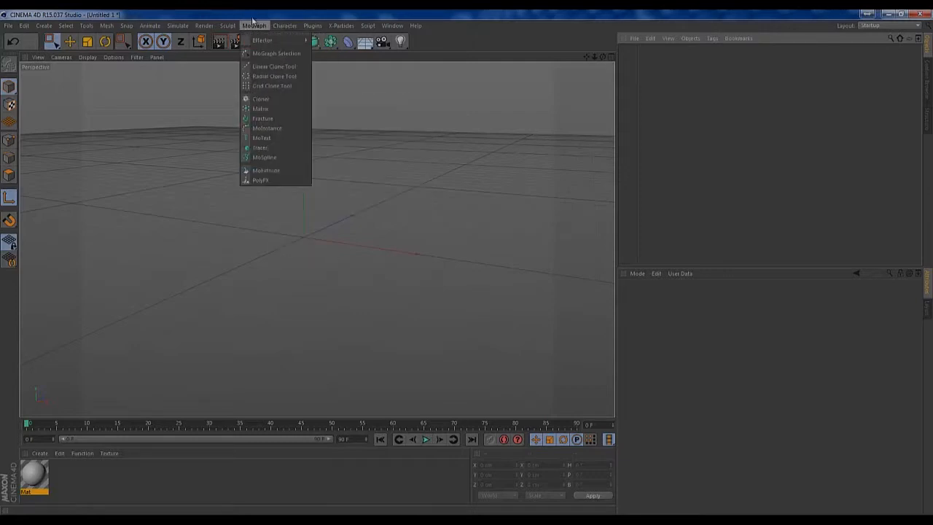
click(271, 139)
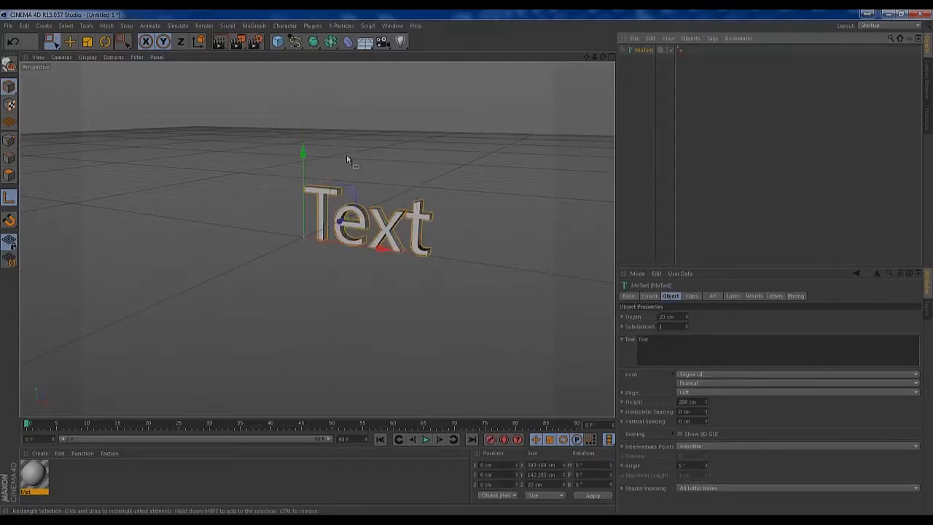
alt+drag(418, 161, 401, 174)
alt+drag(472, 177, 335, 157)
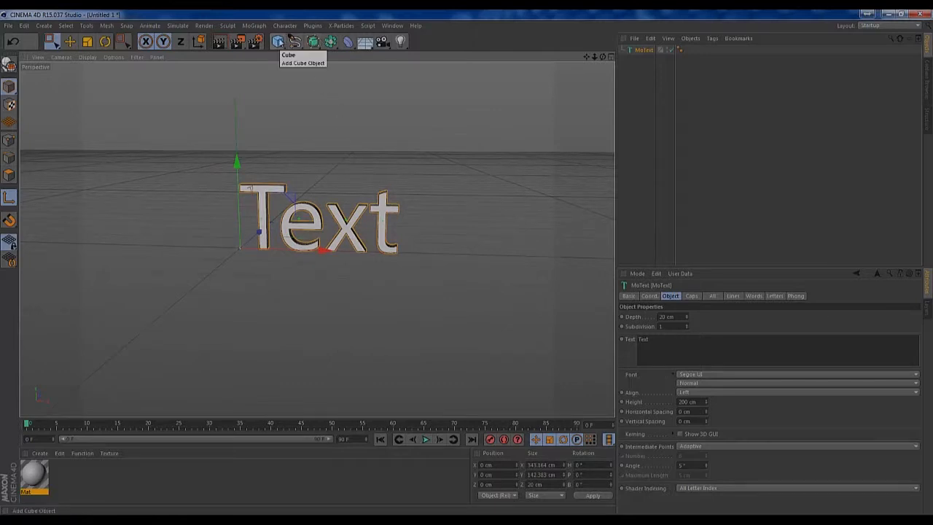
click(294, 41)
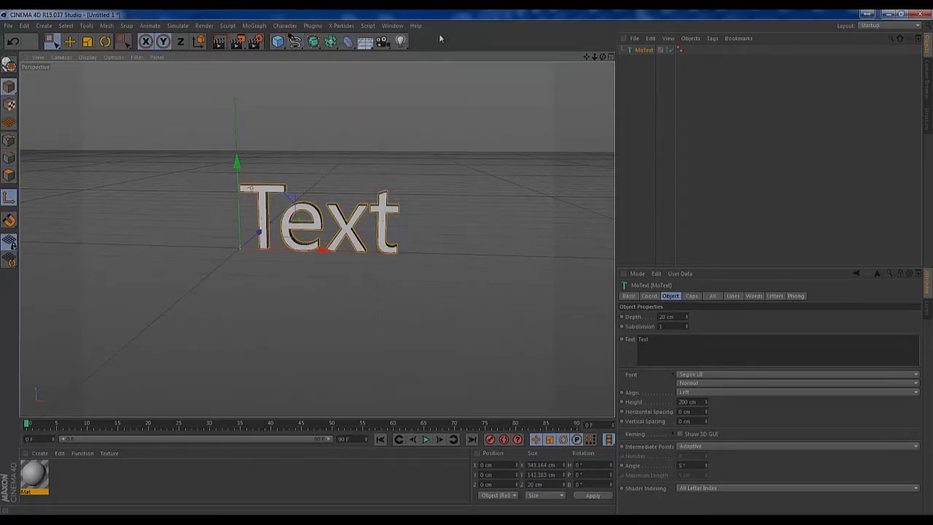
scroll(328, 203, up, 4)
scroll(324, 198, up, 3)
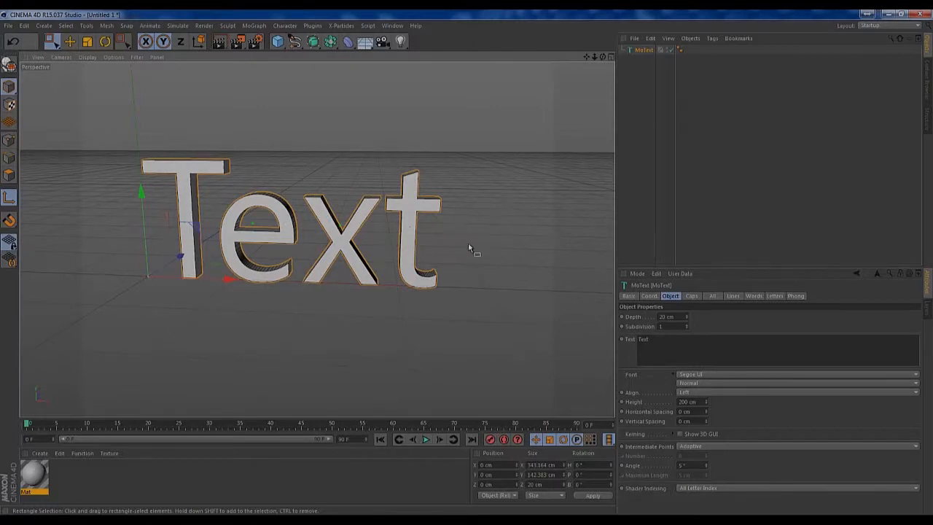
alt+drag(468, 244, 471, 237)
alt+middle_drag(472, 235, 480, 229)
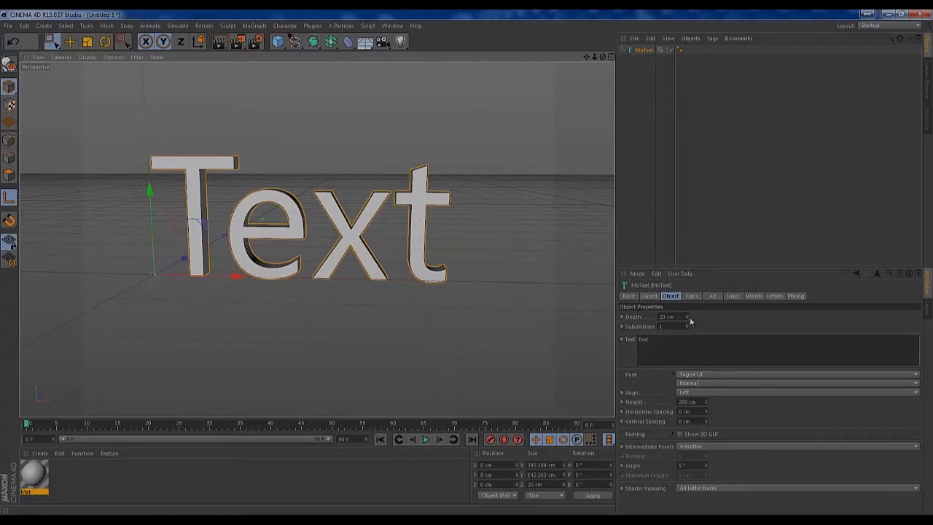
Set the MoText's extrusion depth to 128 cm and its subdivision to 8.
drag(685, 316, 689, 269)
alt+drag(316, 239, 423, 283)
alt+middle_drag(423, 283, 389, 283)
scroll(388, 283, up, 2)
scroll(389, 286, up, 3)
alt+drag(389, 288, 441, 262)
alt+middle_drag(441, 262, 389, 272)
alt+drag(389, 272, 487, 285)
alt+middle_drag(487, 284, 424, 283)
alt+drag(408, 278, 467, 284)
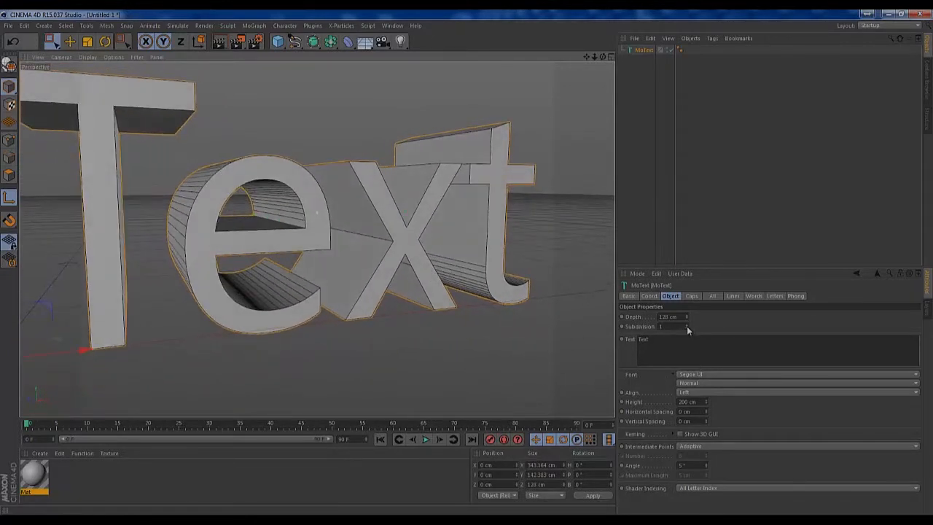
drag(685, 330, 686, 326)
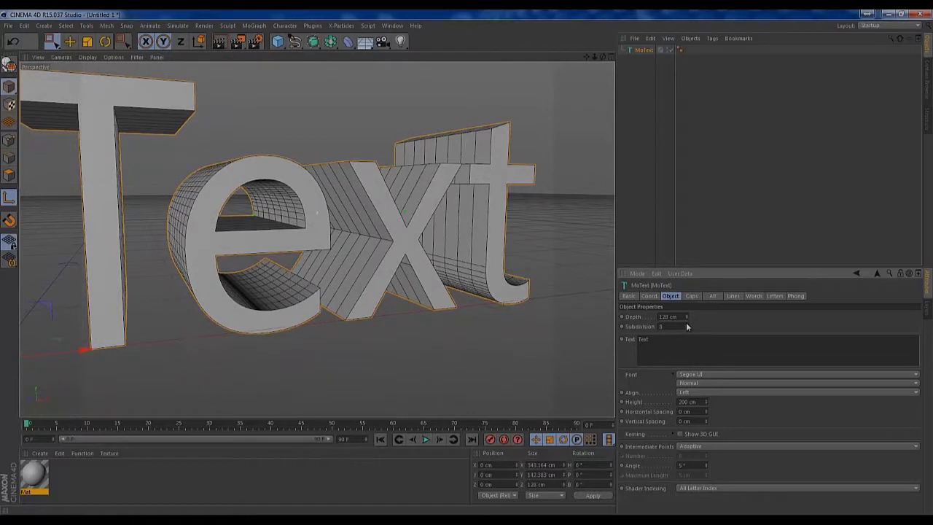
mouse_move(511, 319)
alt+mouse_down()
mouse_move(487, 315)
mouse_move(503, 314)
alt+mouse_up()
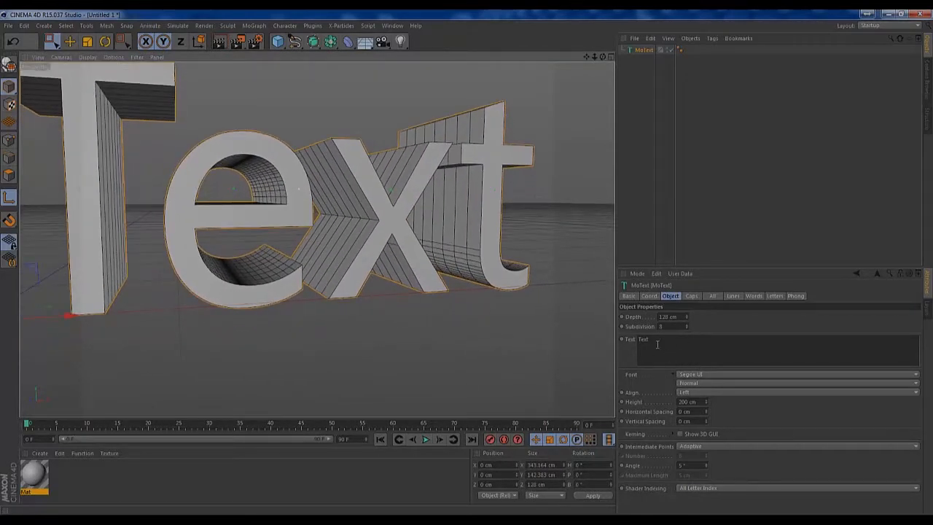
Replace the MoText's wording with "Oneteapot".
double_click(656, 344)
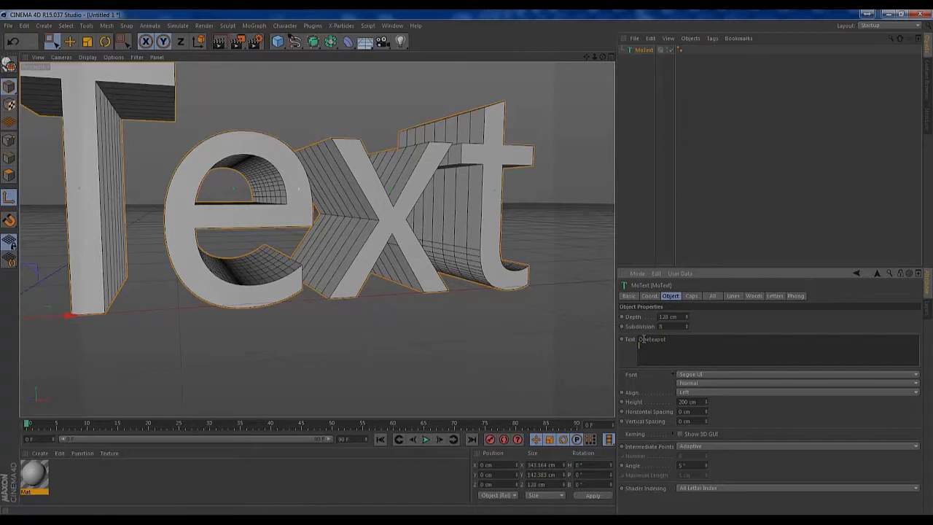
click(720, 243)
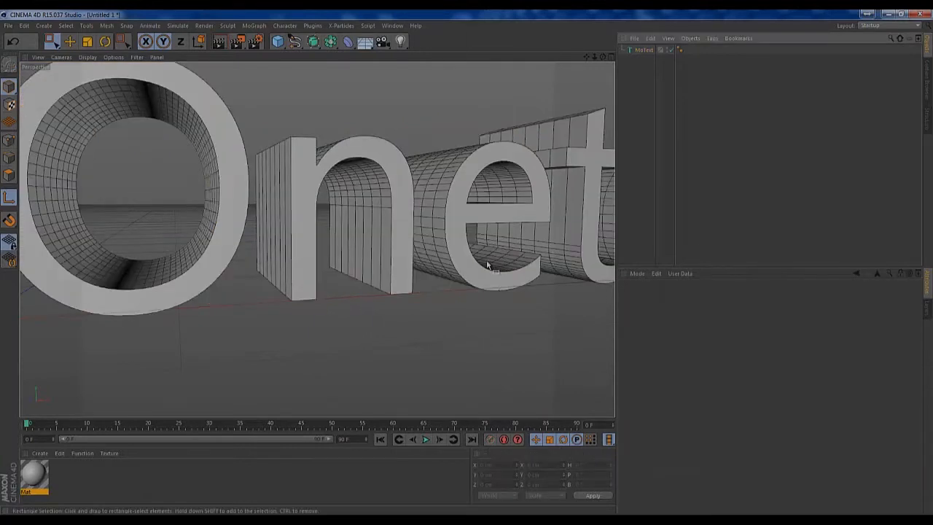
alt+middle_drag(489, 265, 467, 281)
scroll(464, 280, down, 2)
scroll(462, 275, down, 5)
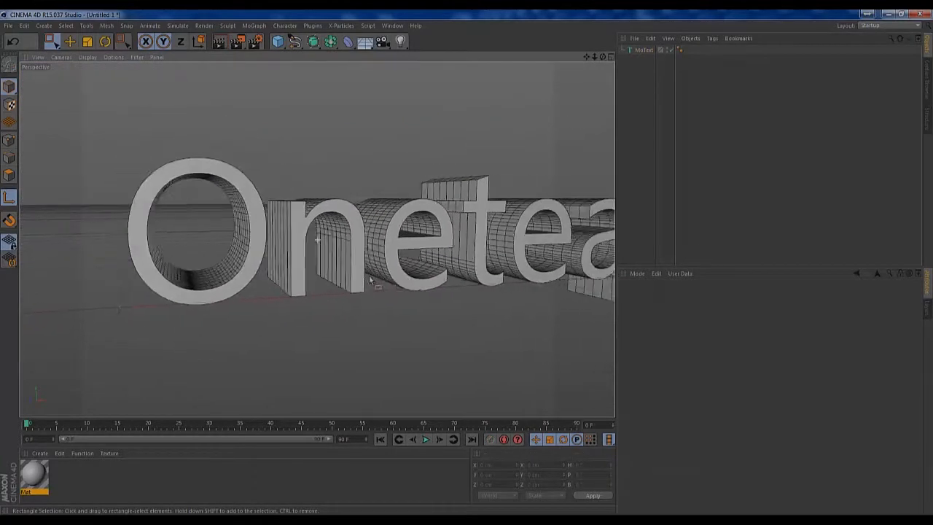
alt+middle_drag(419, 282, 392, 284)
scroll(392, 284, down, 3)
alt+drag(392, 284, 401, 278)
Change the font of the "Oneteapot" text to Rockwell Extra Bold.
click(642, 50)
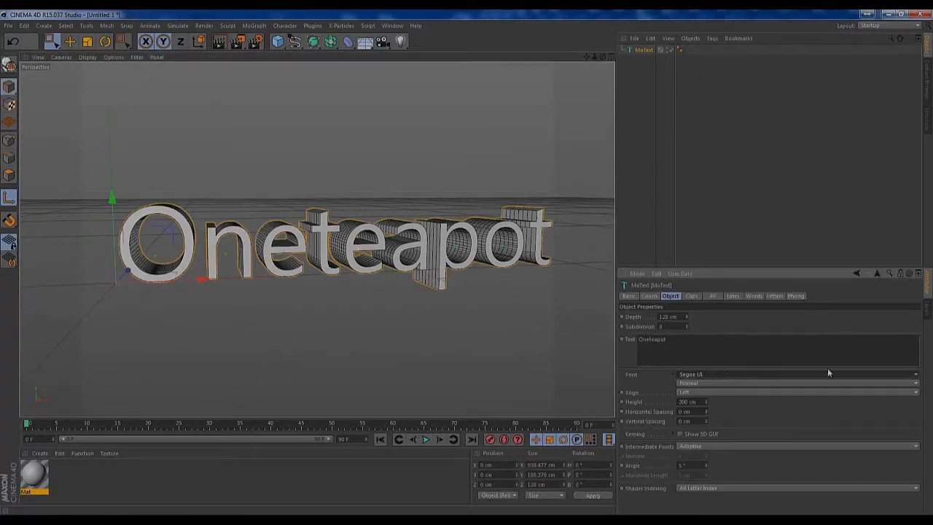
click(766, 374)
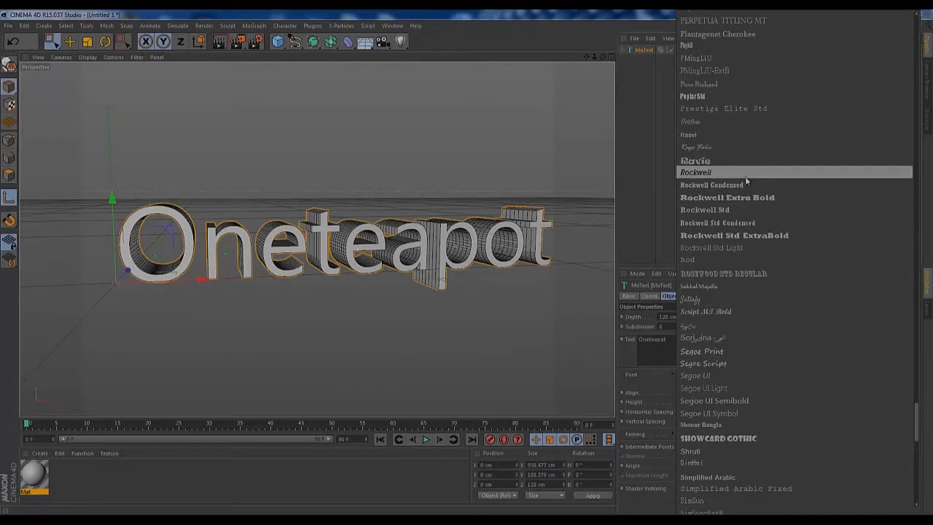
click(747, 199)
middle_click(313, 217)
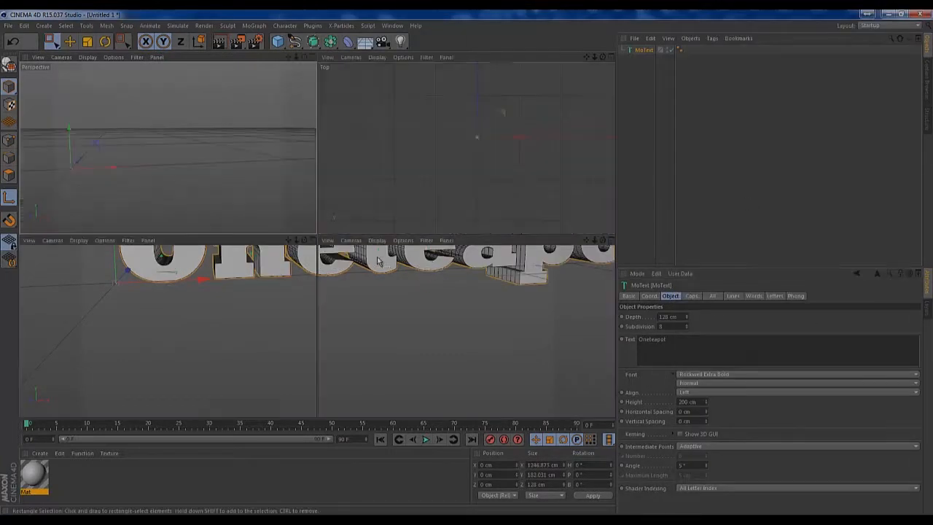
middle_click(211, 191)
alt+middle_drag(296, 188, 243, 177)
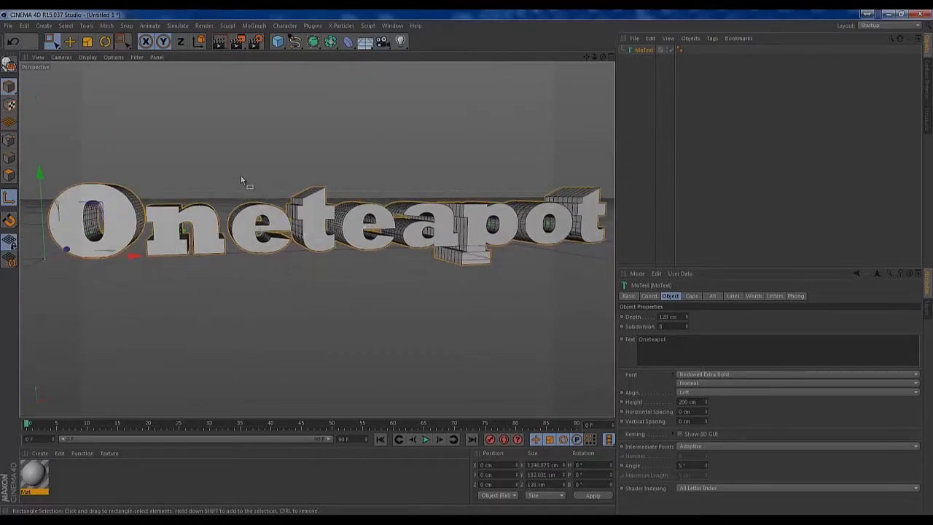
scroll(243, 183, down, 4)
alt+drag(243, 186, 311, 247)
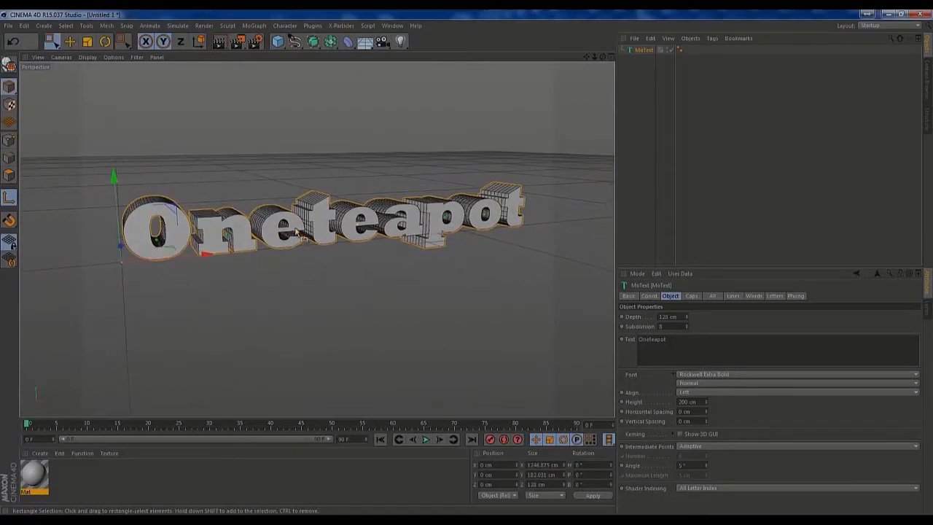
Try Rockwell Condensed on the "Oneteapot" text and settle on the Rockwell Std Condensed font.
click(733, 373)
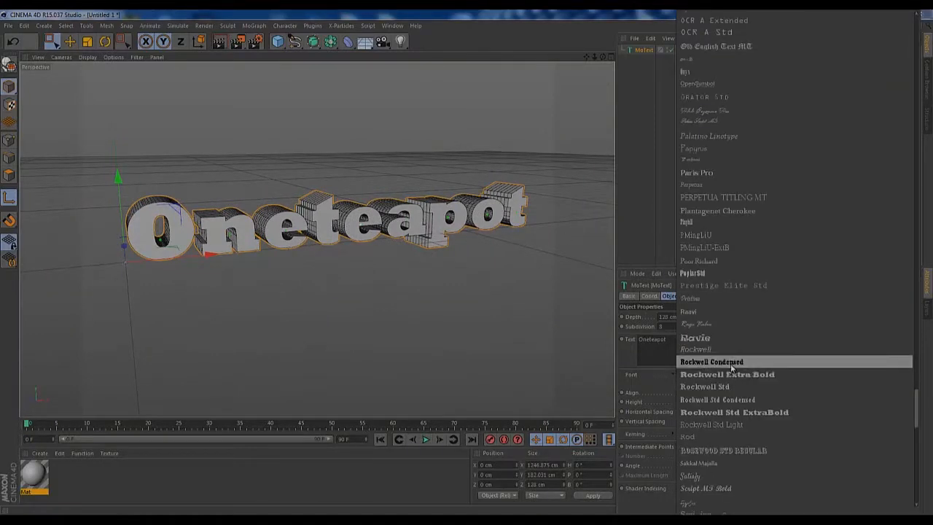
click(729, 362)
alt+drag(386, 292, 466, 324)
click(742, 374)
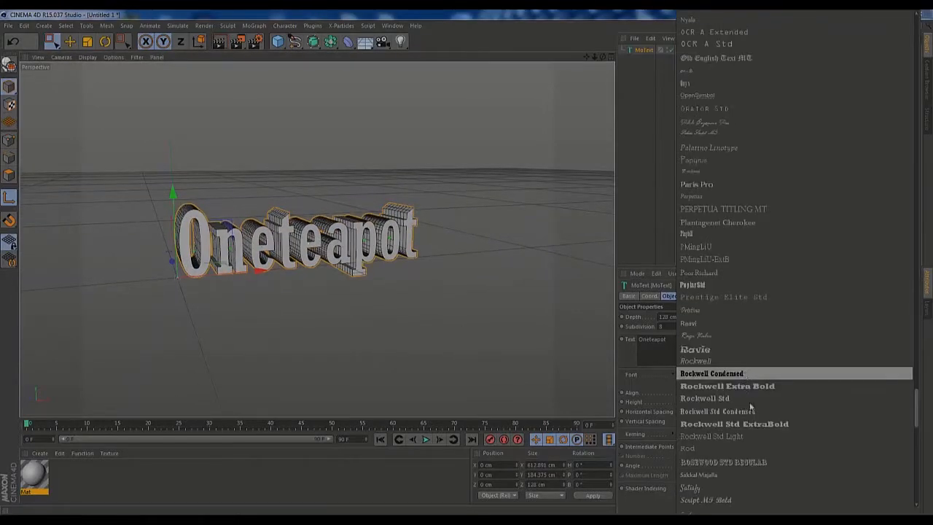
click(743, 413)
alt+drag(383, 275, 352, 283)
scroll(342, 286, up, 3)
scroll(351, 283, up, 3)
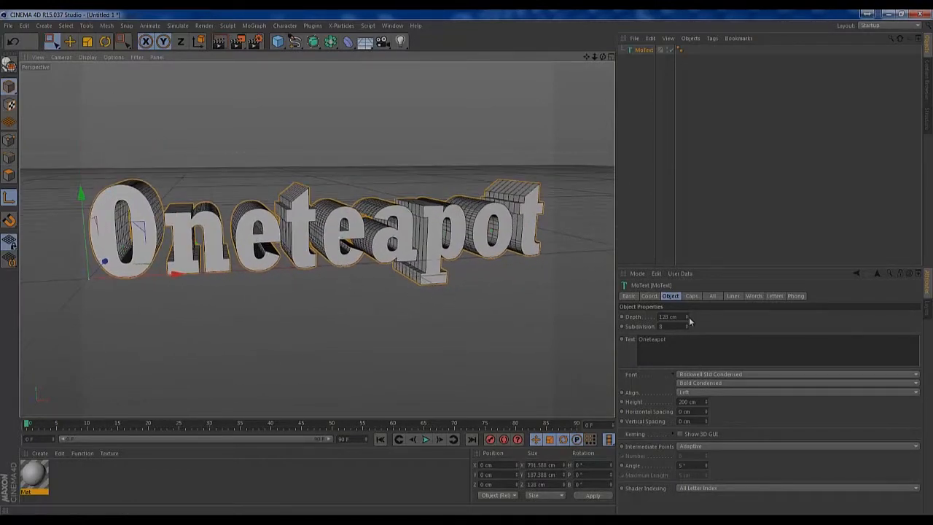
Reduce the MoText's extrusion depth to 61 cm and its subdivision to 1.
drag(686, 318, 687, 332)
alt+middle_drag(441, 298, 443, 294)
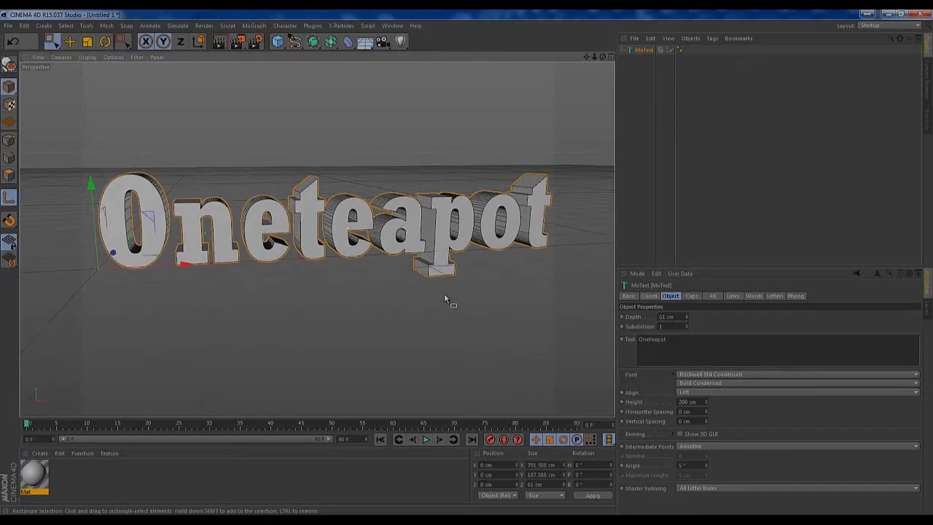
alt+drag(444, 294, 442, 286)
alt+middle_drag(442, 286, 474, 271)
Try the Left and Right alignments on the text and set its alignment to Middle.
click(712, 391)
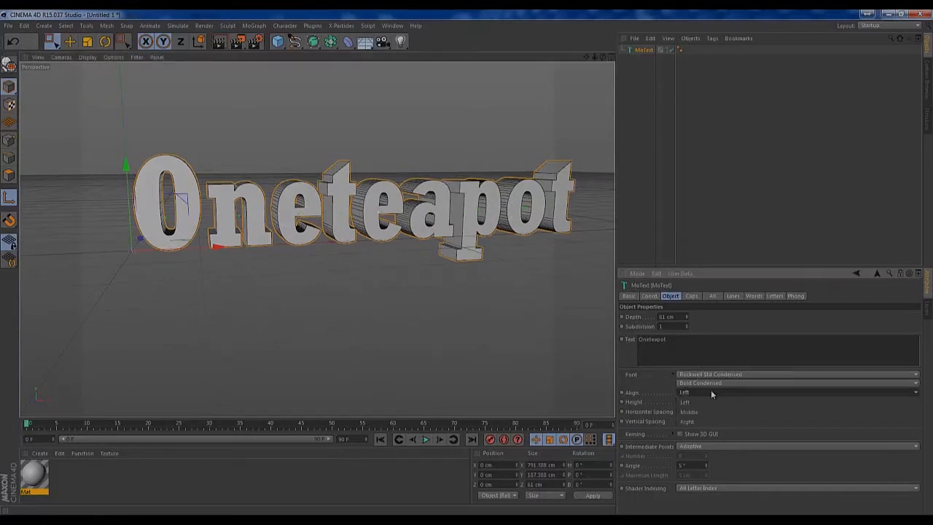
click(700, 409)
alt+drag(368, 304, 307, 262)
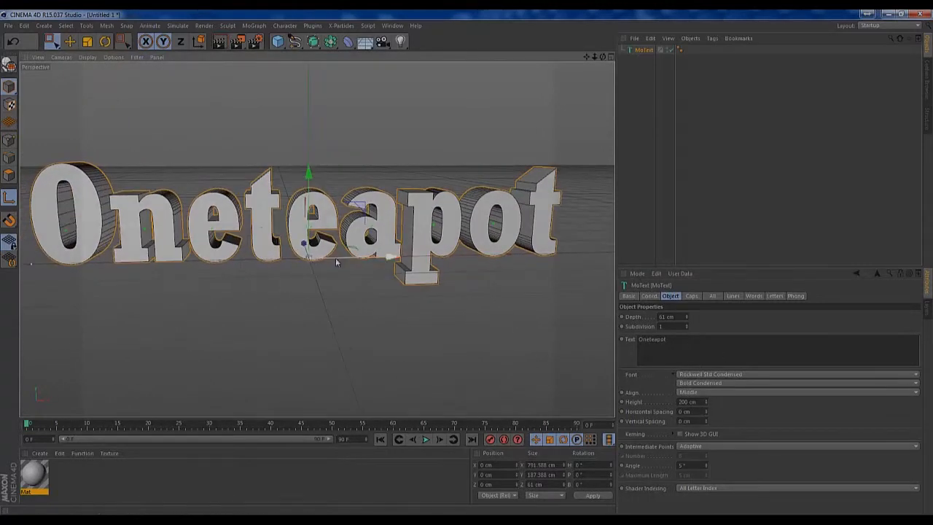
click(696, 392)
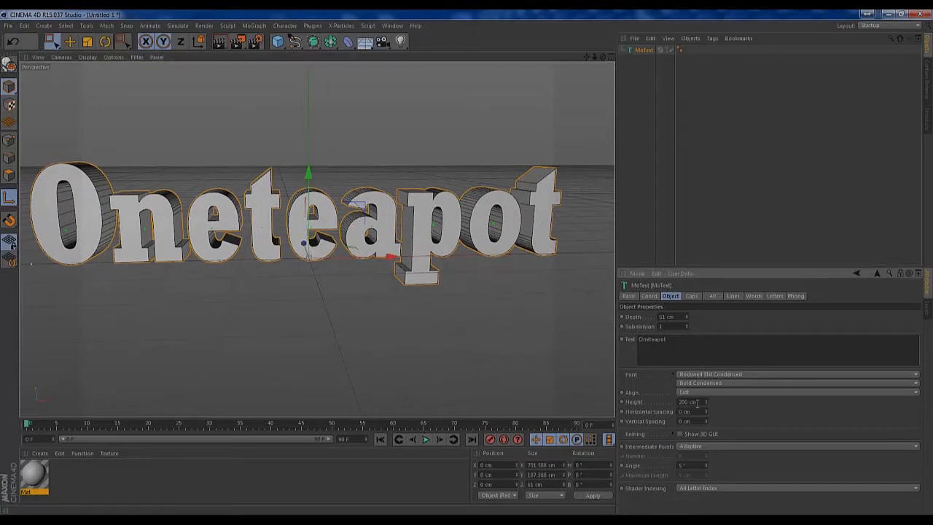
click(685, 401)
click(705, 394)
click(698, 420)
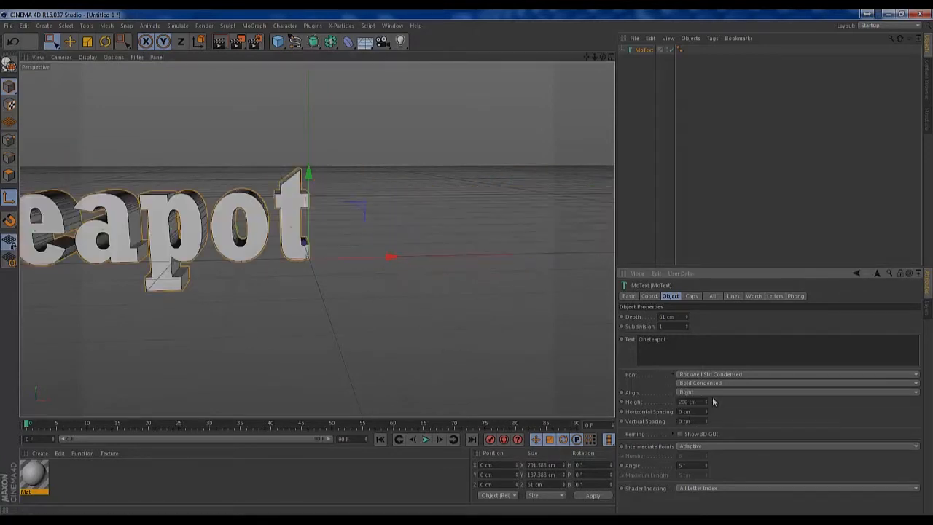
click(705, 393)
Set the text's height to 195 cm and its horizontal spacing to -13 cm.
alt+drag(450, 311, 705, 418)
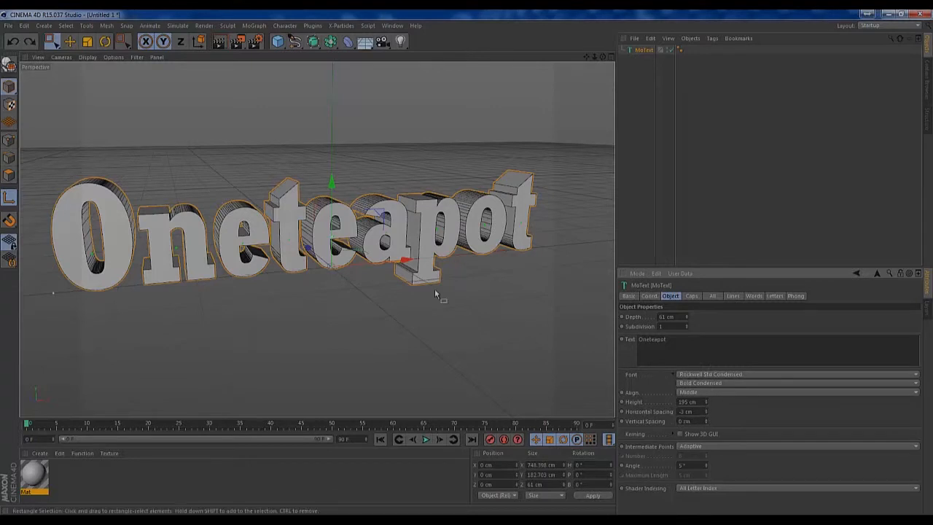
drag(705, 415, 705, 419)
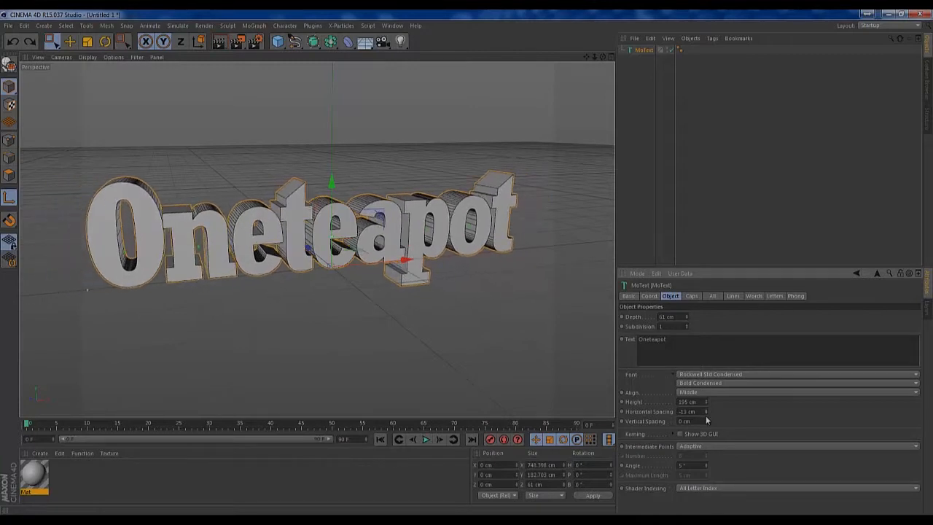
alt+drag(471, 289, 415, 271)
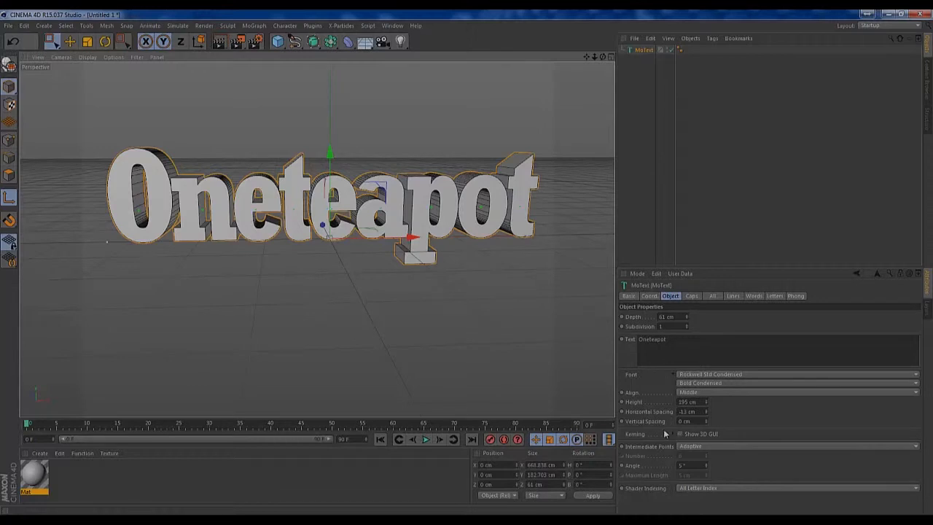
alt+drag(525, 313, 467, 328)
alt+drag(406, 249, 508, 295)
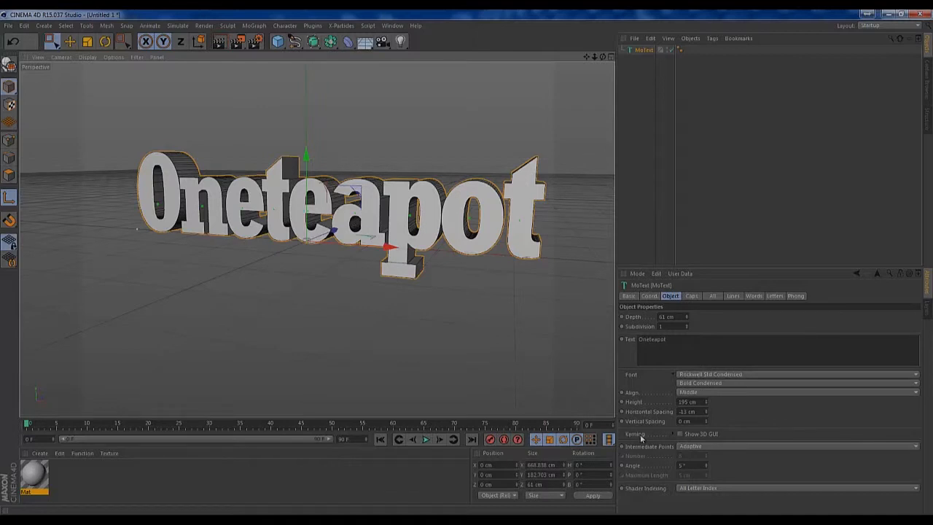
Turn on the 3D GUI for the text's kerning so each letter gets its own handle.
click(680, 435)
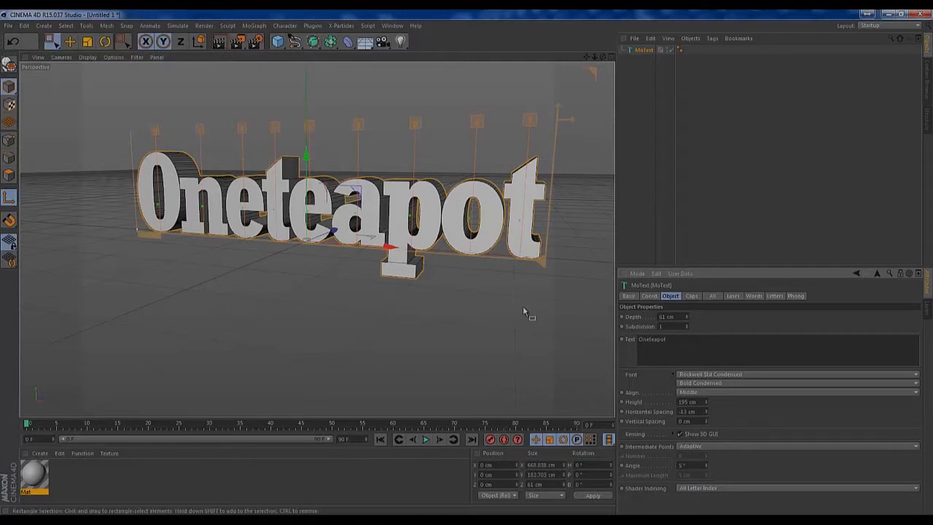
alt+drag(524, 305, 461, 323)
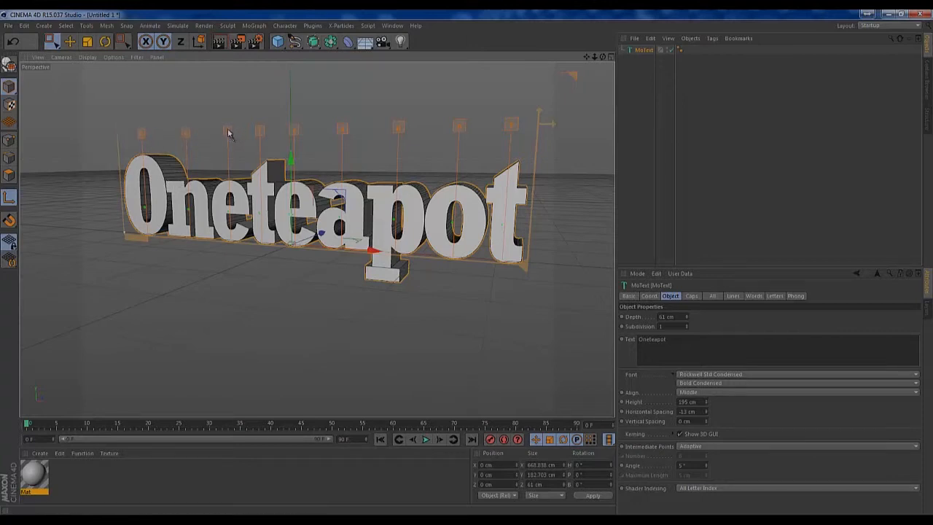
alt+middle_drag(388, 156, 354, 173)
alt+right_drag(353, 174, 338, 176)
alt+middle_drag(467, 144, 457, 150)
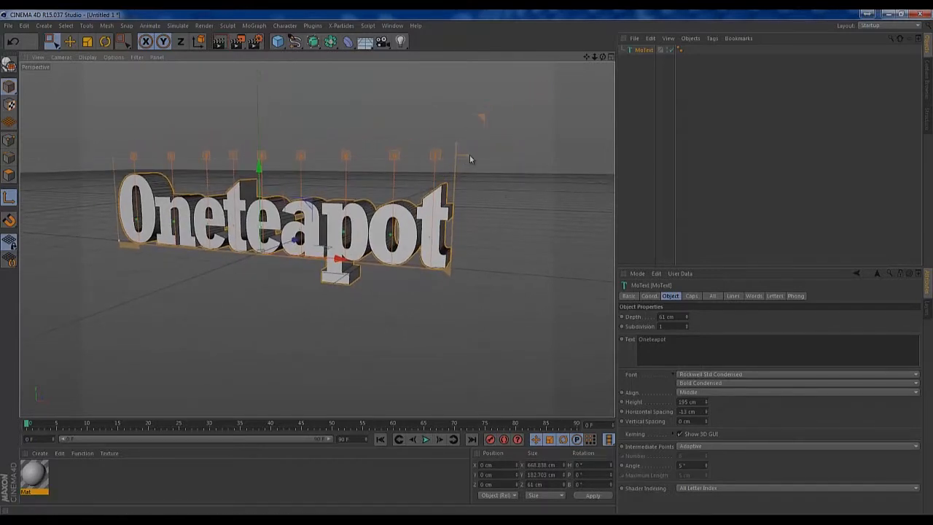
scroll(452, 139, down, 3)
alt+middle_drag(462, 133, 415, 154)
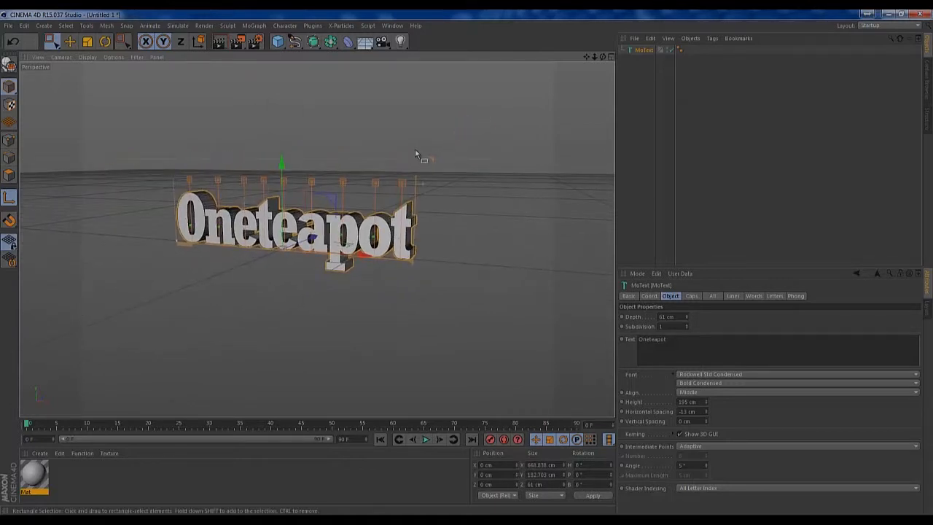
Scale all letters up together with the 3D handles until the text is about 752 cm wide and 203 cm high.
drag(429, 160, 446, 182)
scroll(446, 180, up, 3)
alt+middle_drag(446, 177, 475, 164)
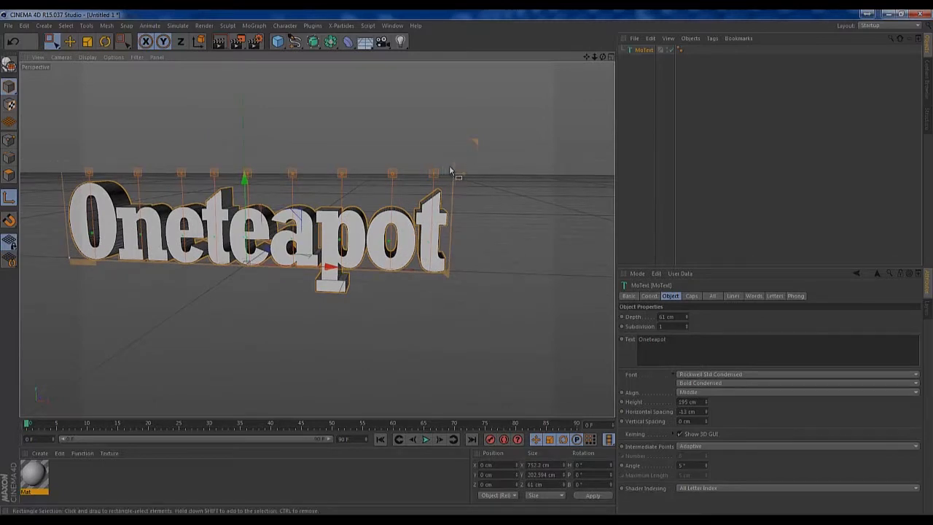
click(451, 173)
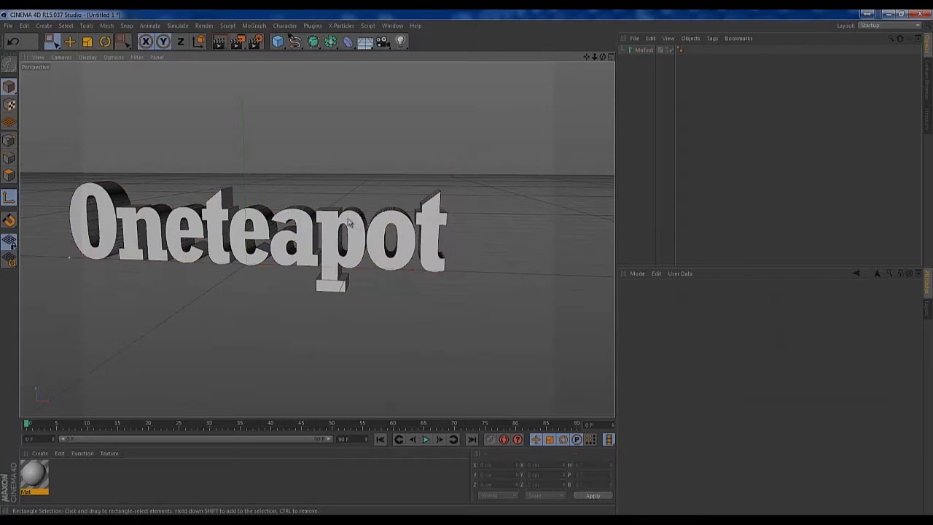
click(275, 237)
click(480, 186)
click(384, 249)
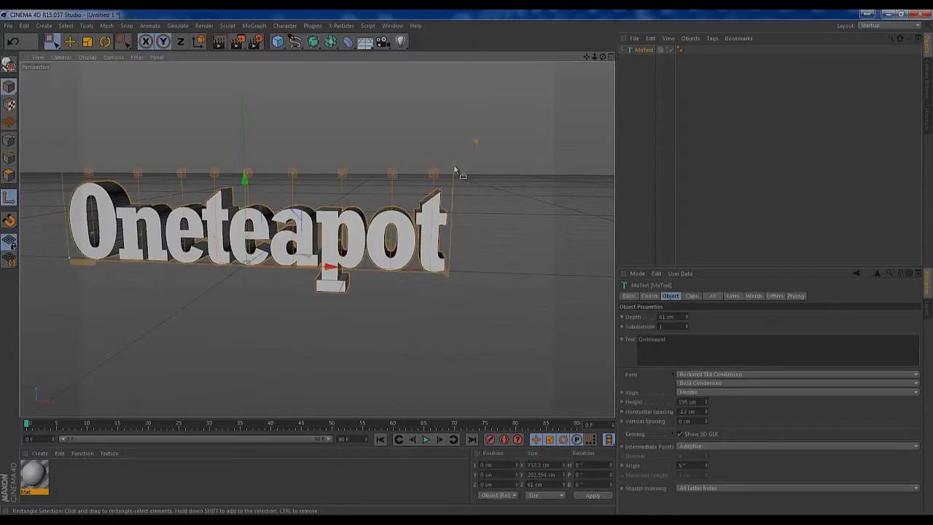
Lower the vertical size of all letters with the 3D handle until the text is about 159 cm high.
scroll(456, 169, up, 8)
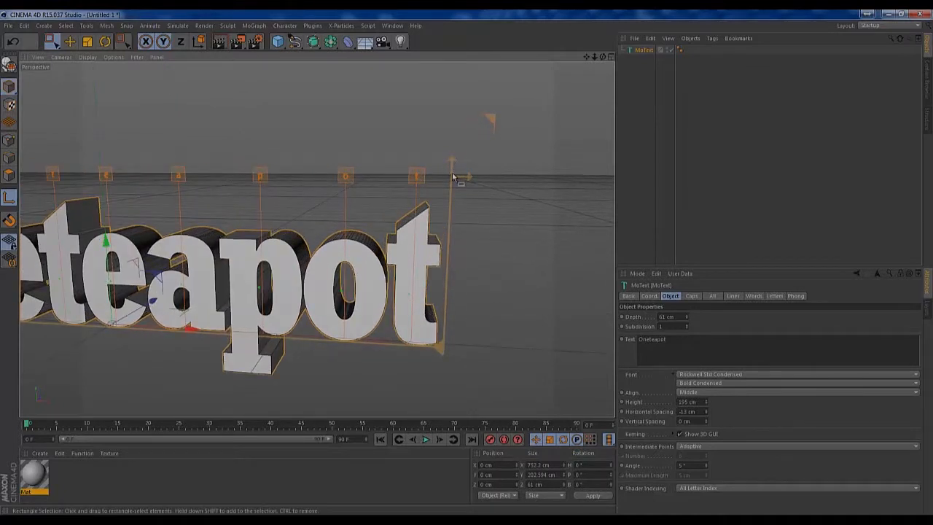
mouse_move(452, 163)
mouse_down()
mouse_move(456, 139)
mouse_move(450, 208)
mouse_move(450, 161)
mouse_move(450, 182)
mouse_up()
alt+middle_drag(433, 175, 447, 167)
scroll(437, 172, down, 2)
alt+drag(437, 172, 496, 159)
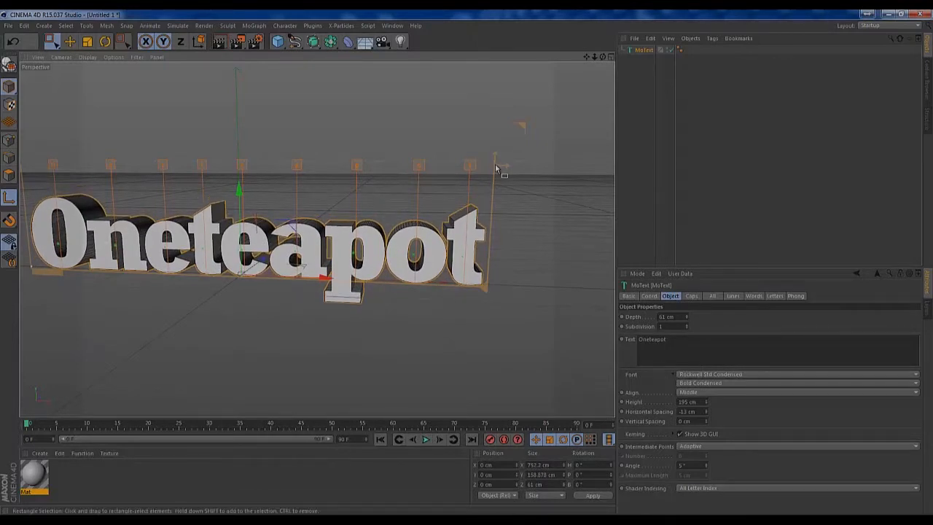
Set the horizontal spacing to -8 cm and narrow the whole text to about 647 cm with the 3D handles.
click(512, 169)
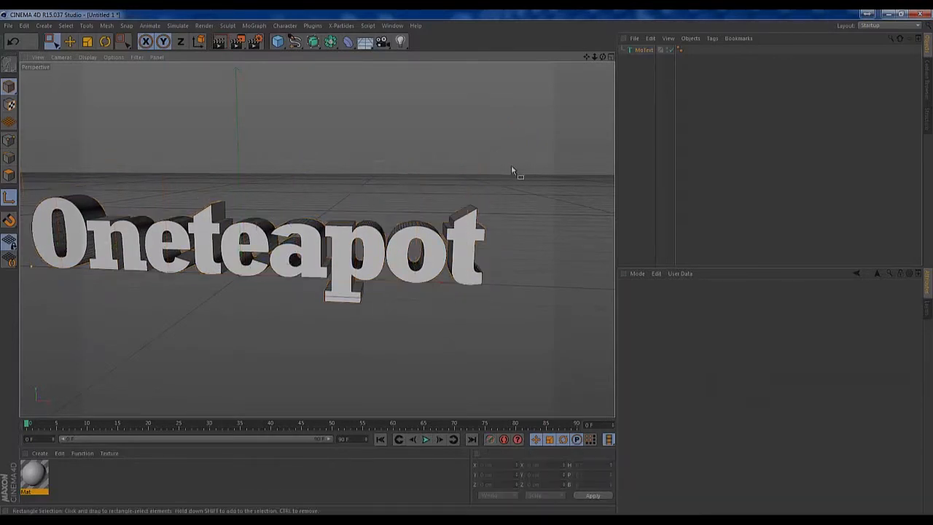
click(467, 214)
drag(541, 168, 437, 167)
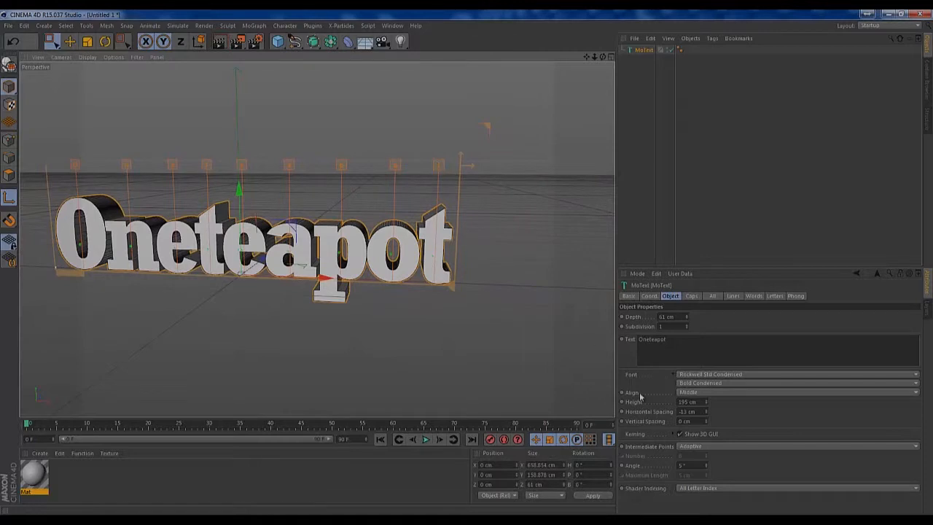
mouse_move(707, 413)
mouse_down()
mouse_move(711, 391)
mouse_move(710, 413)
mouse_up()
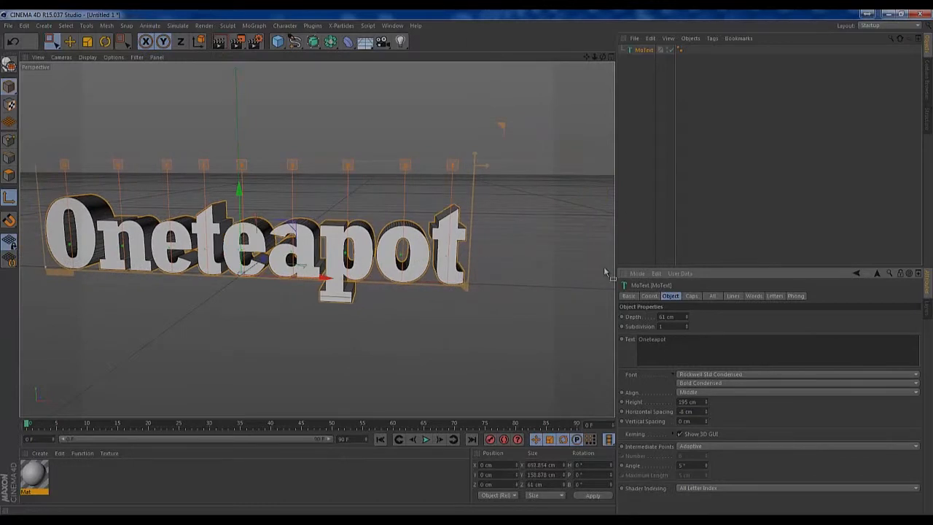
drag(484, 164, 447, 190)
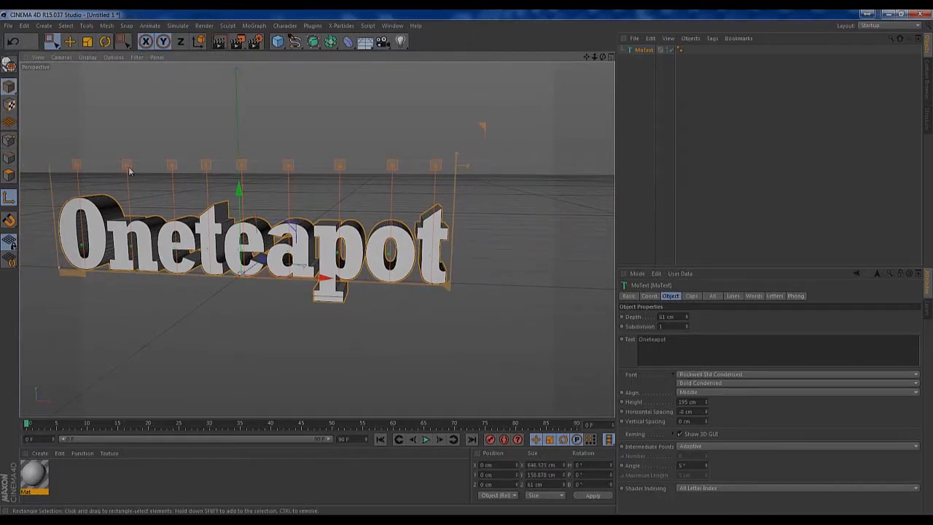
Select the 3D handles of individual letters one by one, from the final t back to the first t.
click(435, 167)
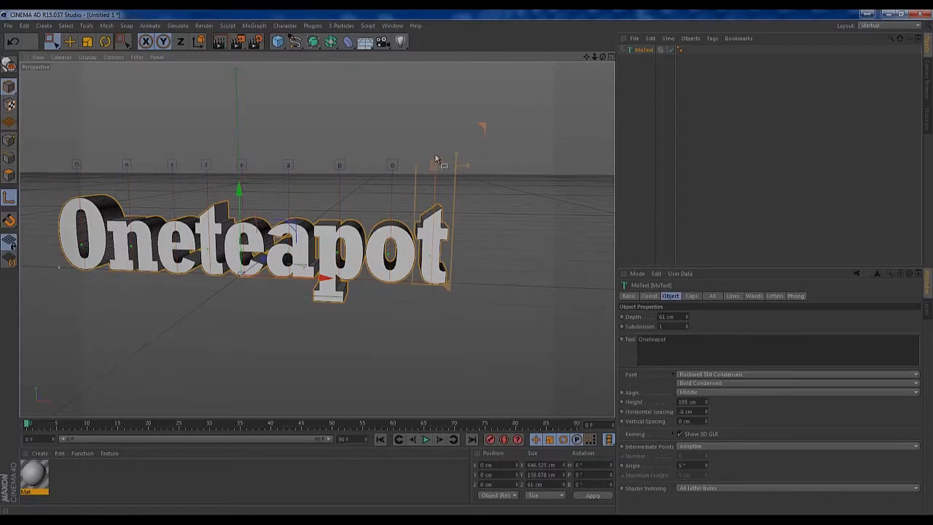
click(393, 166)
click(337, 167)
click(286, 166)
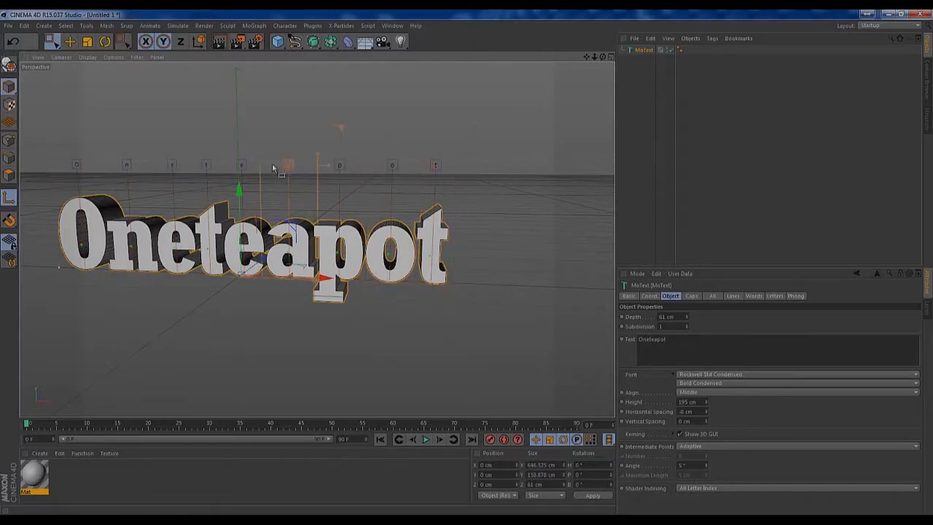
click(242, 167)
click(206, 166)
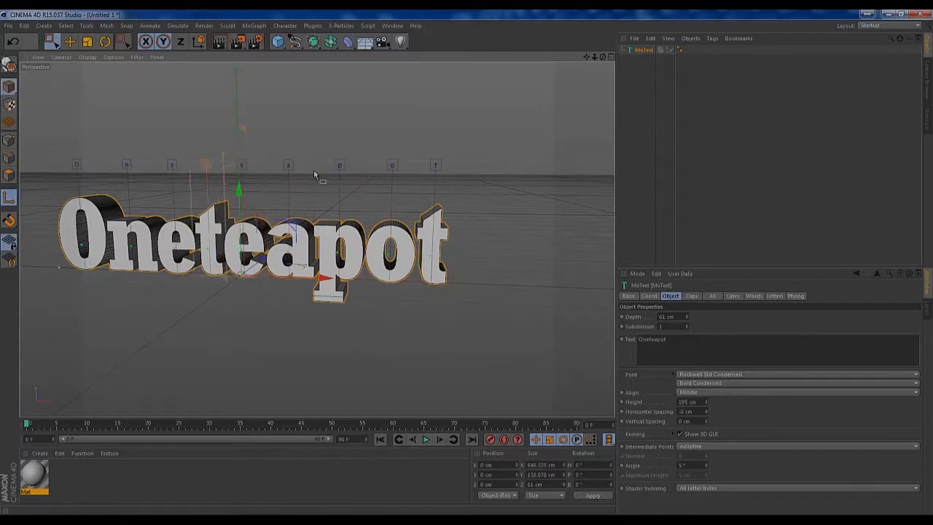
Enlarge only the final letter t with its 3D handle, making the text about 250 cm high overall.
click(435, 167)
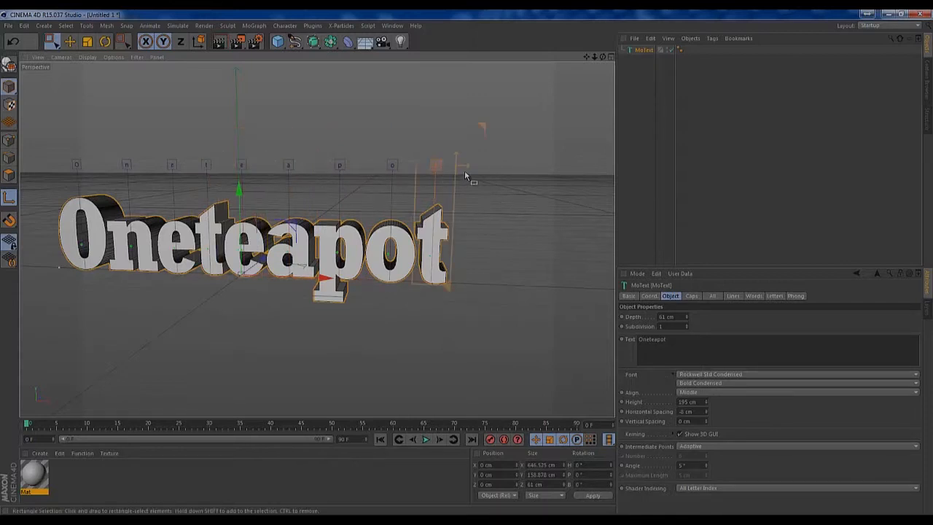
drag(480, 135, 553, 40)
alt+middle_drag(352, 244, 438, 221)
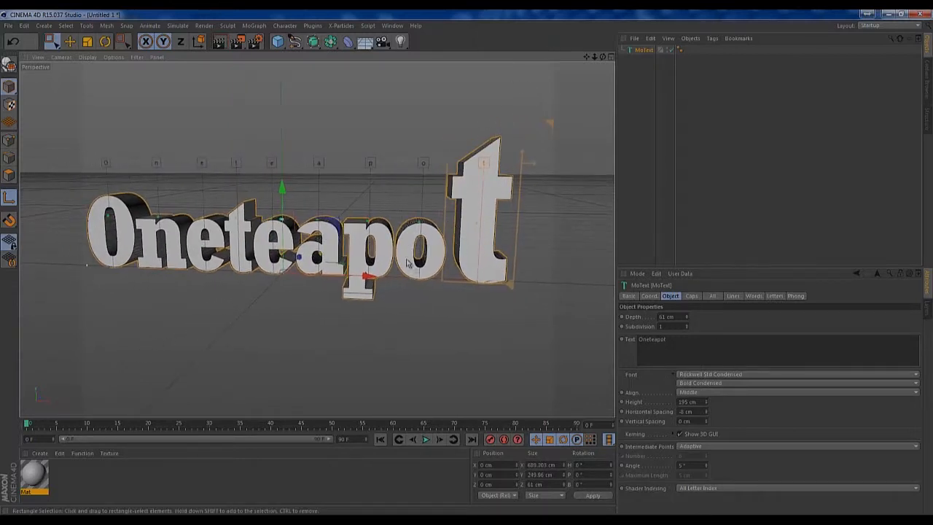
Enlarge only the first letter e with its 3D handle, widening the text to about 762 cm.
alt+middle_drag(206, 252, 270, 233)
click(271, 160)
drag(321, 121, 383, 46)
alt+middle_drag(366, 190, 317, 180)
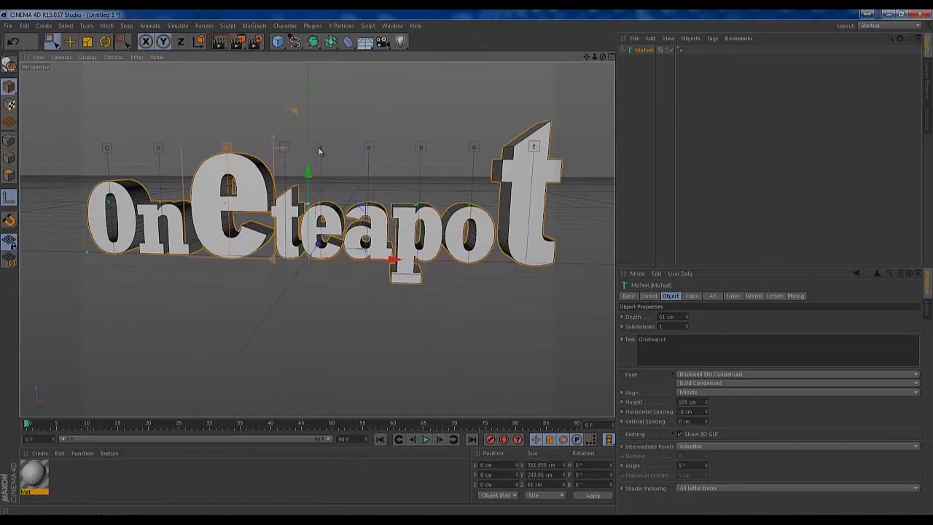
Try to adjust the second letter e with the viewport handles and undo the last change.
click(319, 148)
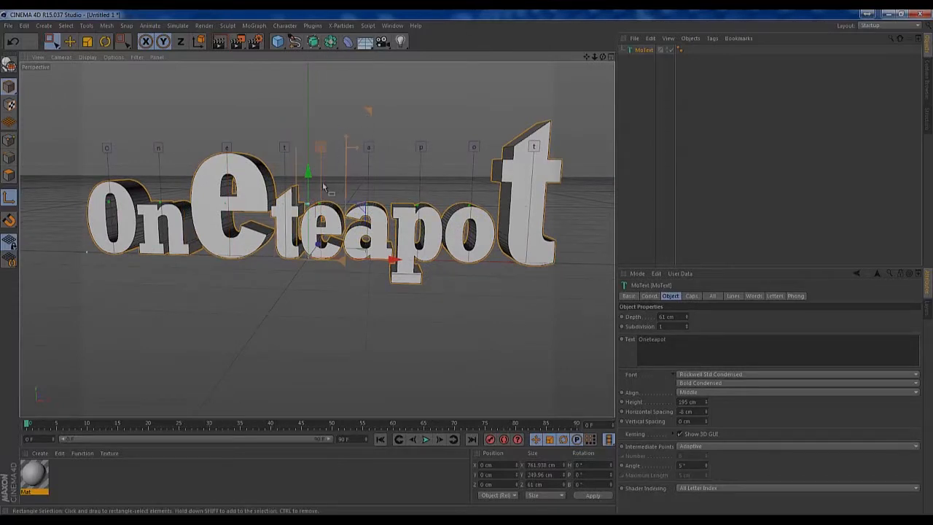
click(347, 145)
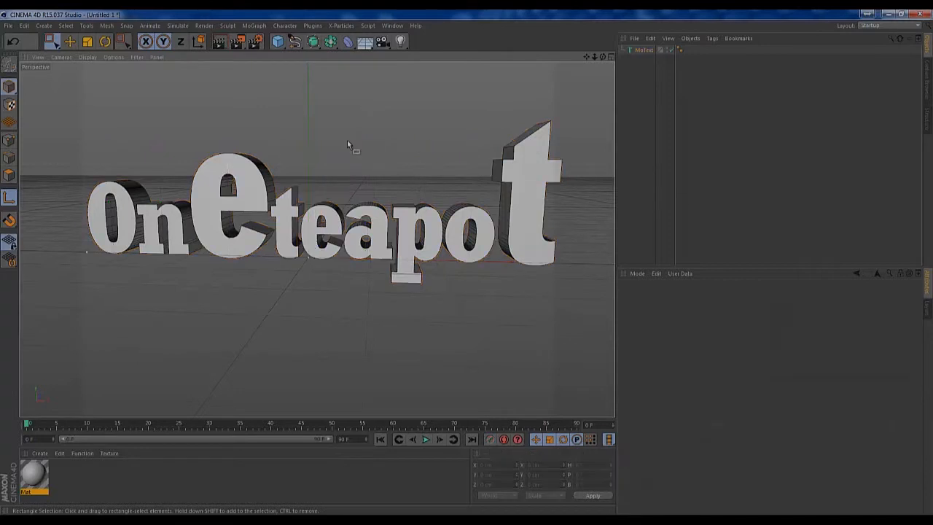
click(332, 206)
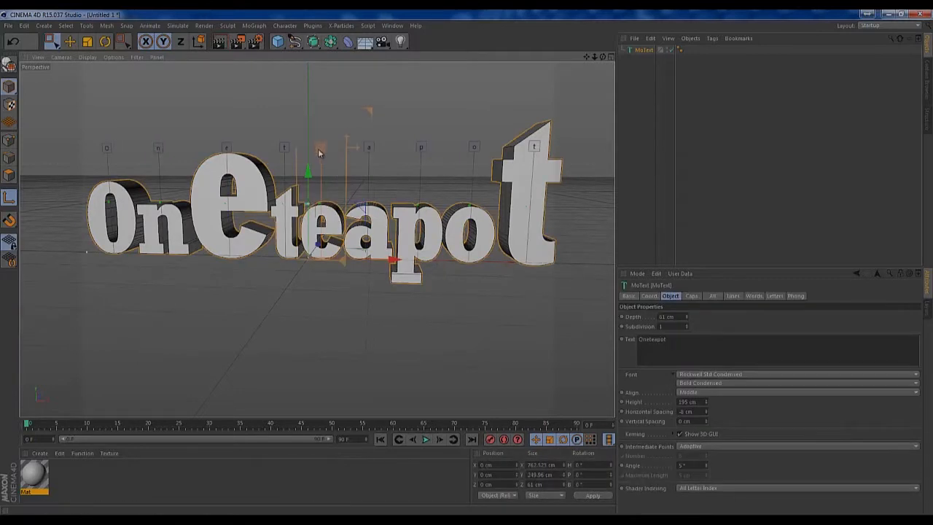
drag(308, 173, 308, 188)
key(ctrl+z)
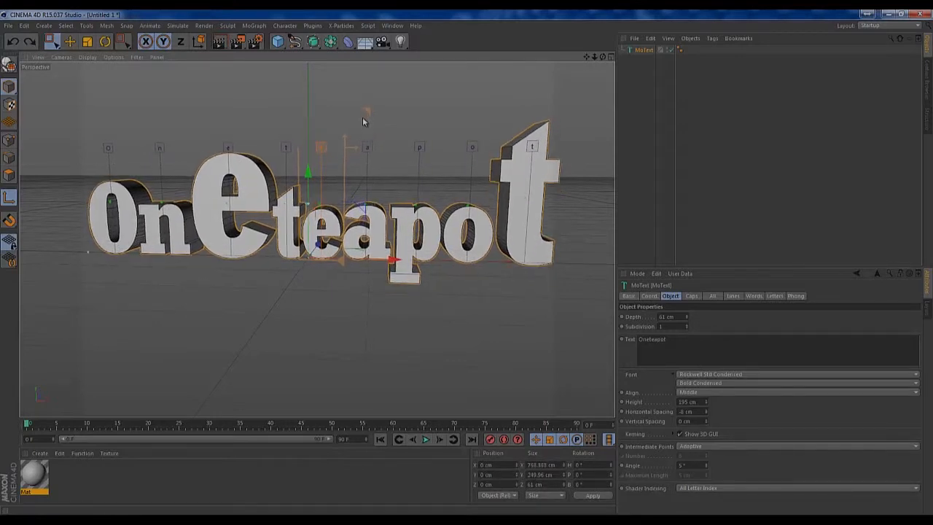
Shrink the second letter e with its 3D handle so it is smaller than the neighbouring t and a.
drag(342, 137, 345, 154)
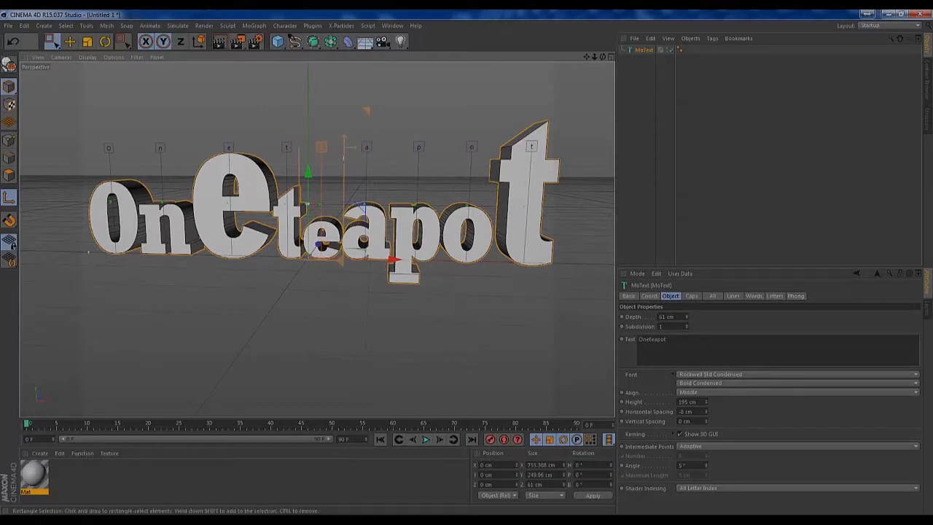
click(327, 156)
click(328, 221)
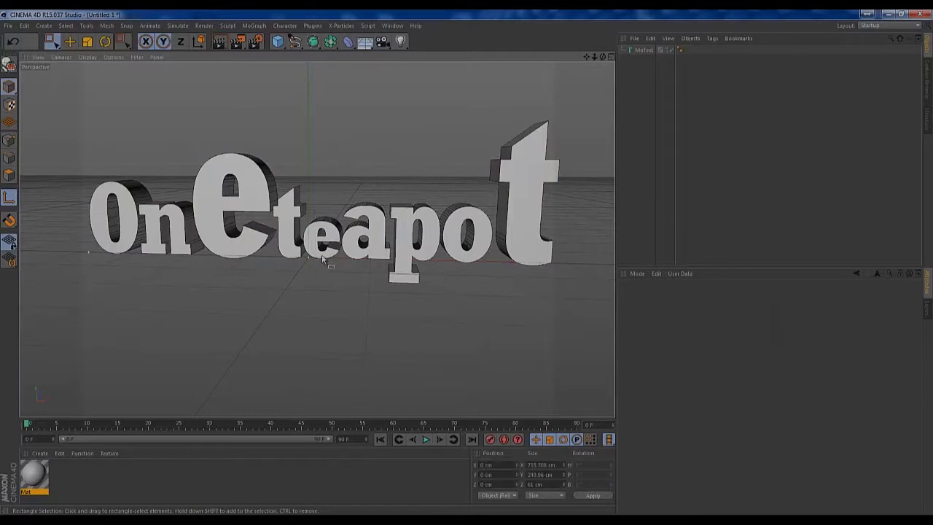
alt+right_drag(330, 237, 414, 233)
alt+drag(414, 233, 333, 177)
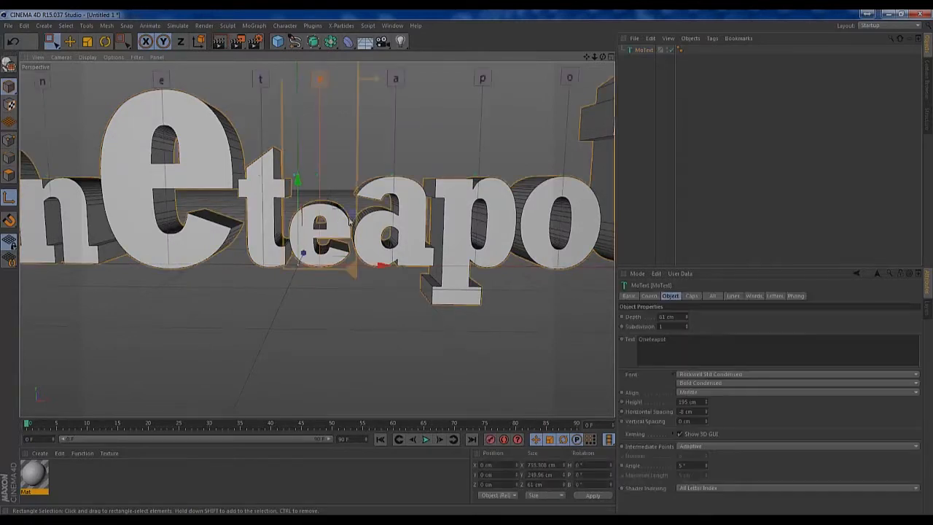
alt+middle_drag(333, 150, 340, 191)
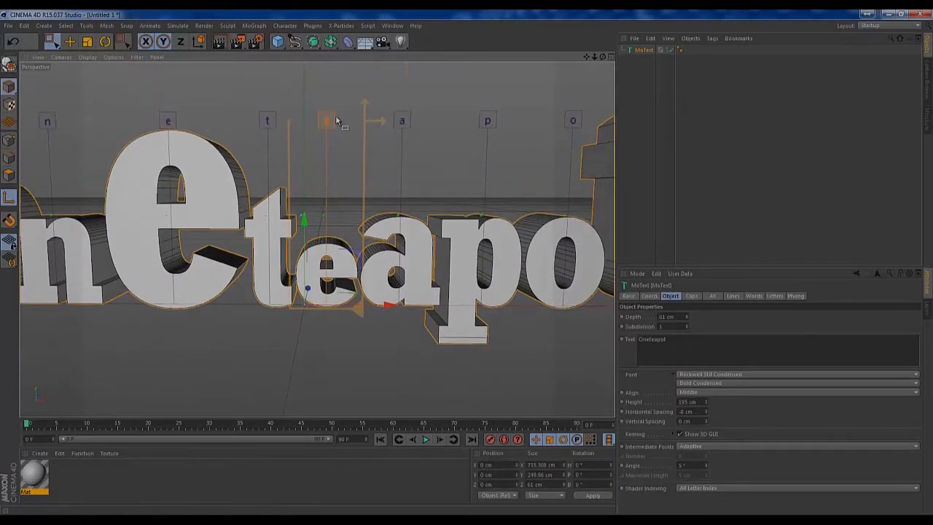
drag(335, 123, 354, 159)
alt+right_drag(355, 155, 335, 175)
With the Z axis unlocked, enlarge the second e slightly and pull it away from the preceding t, making the text about 813 cm wide.
click(180, 43)
drag(321, 139, 307, 198)
key(ctrl+z)
drag(326, 139, 362, 129)
drag(383, 99, 452, 48)
alt+drag(309, 218, 333, 229)
drag(387, 104, 332, 139)
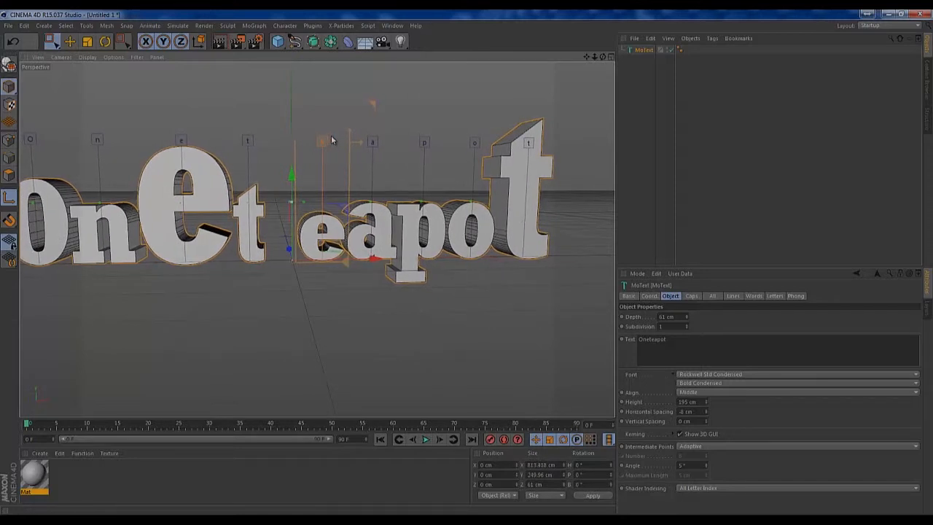
Shift the whole text to about -8.9 cm in X and close the gap between the first t and the second e.
mouse_move(373, 262)
mouse_down()
mouse_move(392, 262)
mouse_move(366, 262)
mouse_up()
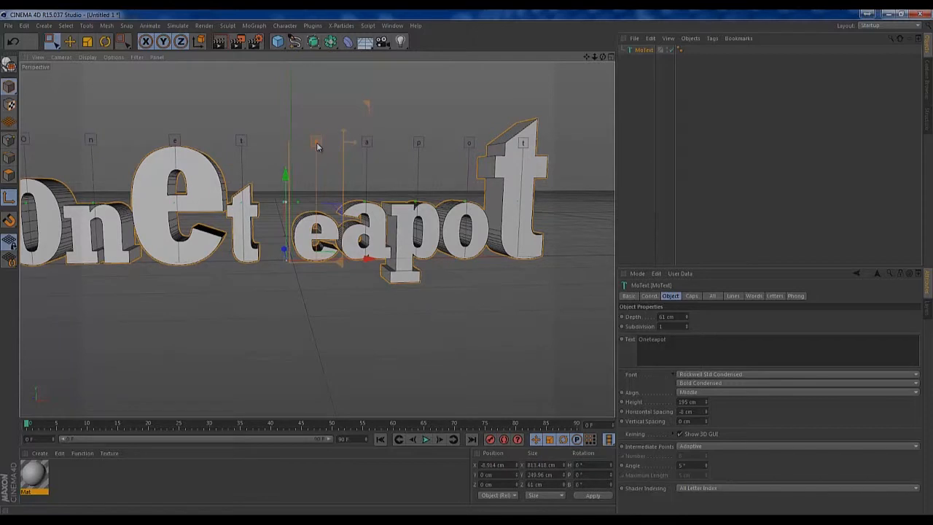
drag(316, 144, 282, 158)
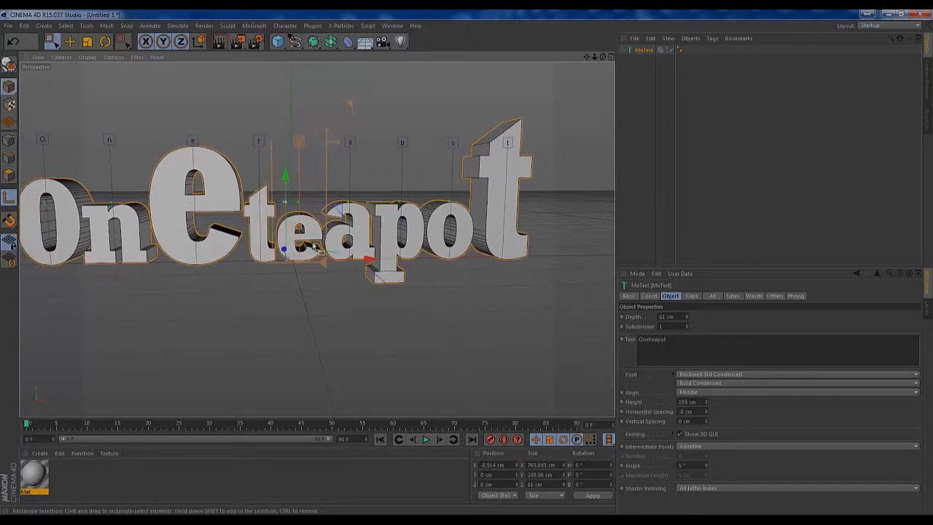
Examine the extruded lettering and its letter handles from both sides and from farther away.
alt+drag(277, 255, 296, 246)
alt+middle_drag(296, 247, 322, 239)
scroll(355, 242, down, 5)
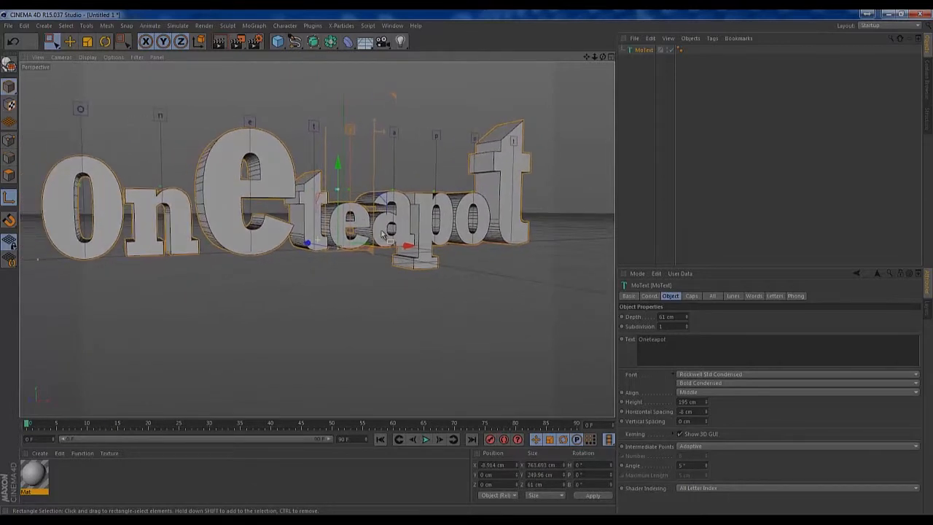
alt+drag(358, 235, 210, 239)
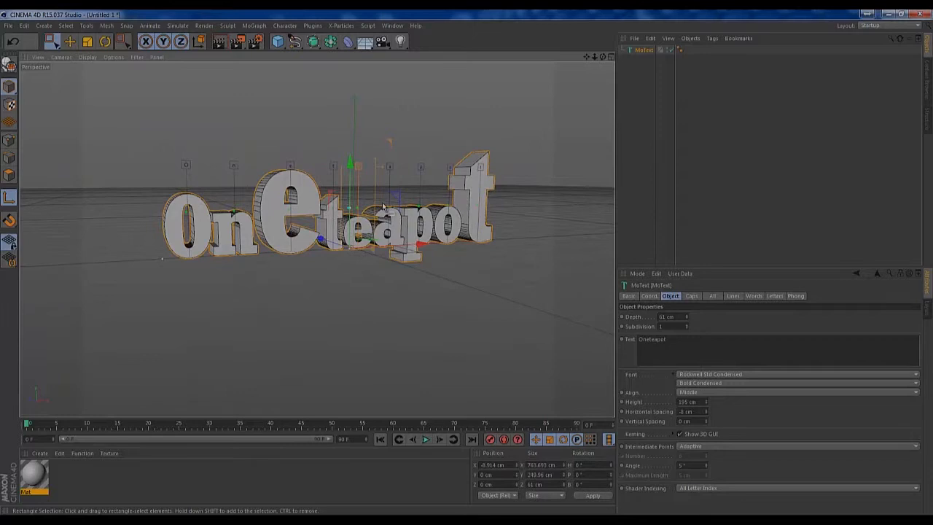
alt+drag(384, 246, 409, 255)
alt+drag(292, 268, 293, 269)
alt+right_drag(293, 268, 321, 259)
alt+middle_drag(351, 218, 318, 240)
alt+drag(317, 240, 237, 248)
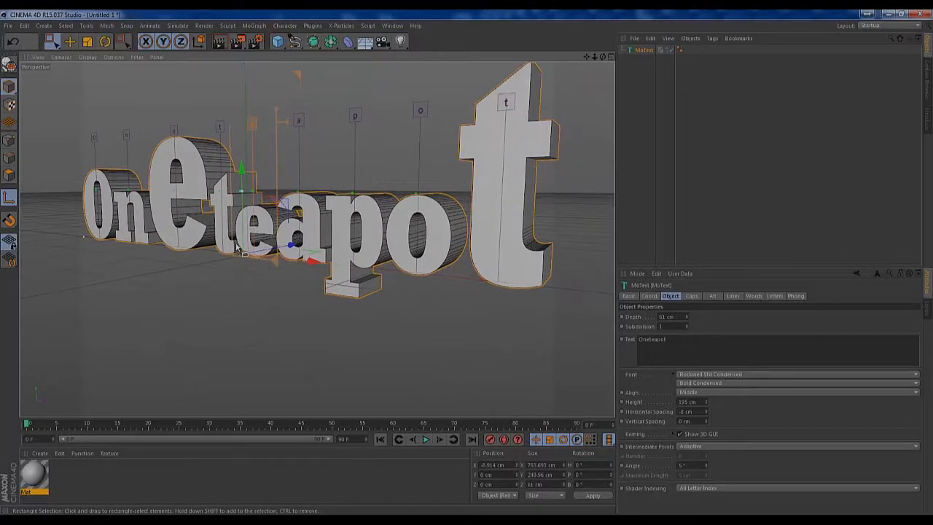
alt+drag(264, 235, 449, 243)
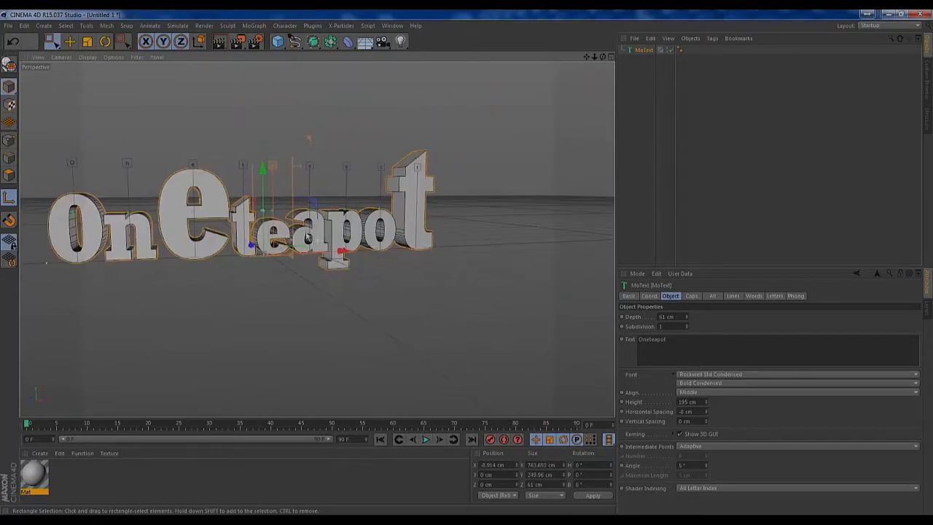
alt+middle_drag(449, 243, 510, 243)
Shrink the second letter e with its 3D handle, narrowing the text to about 745 cm.
drag(367, 137, 356, 150)
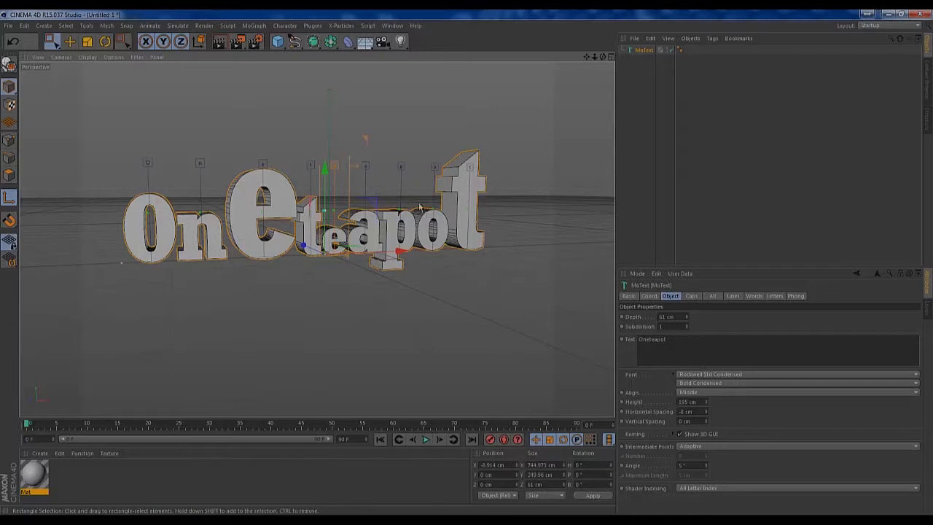
scroll(351, 231, up, 3)
alt+drag(351, 231, 264, 246)
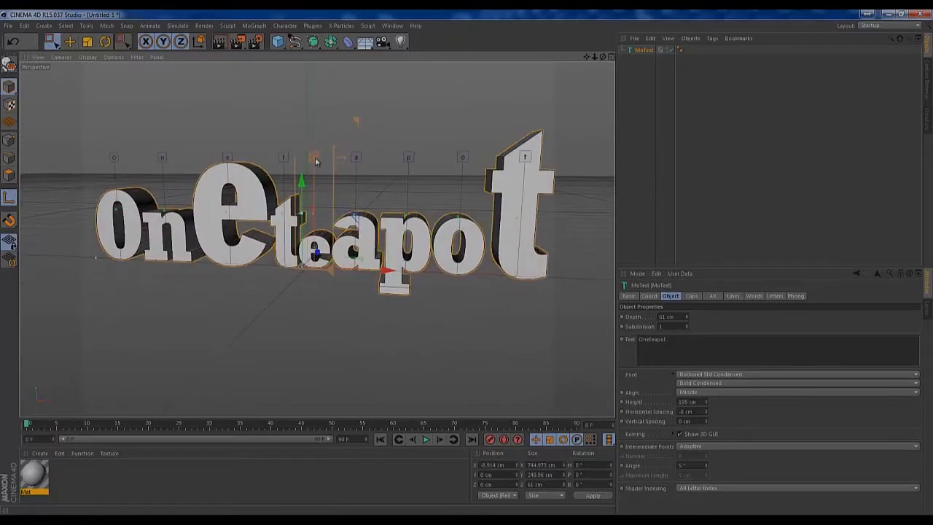
Space the second e and the a apart from their neighbours and enlarge the a, widening the text to about 869 cm.
drag(319, 163, 397, 164)
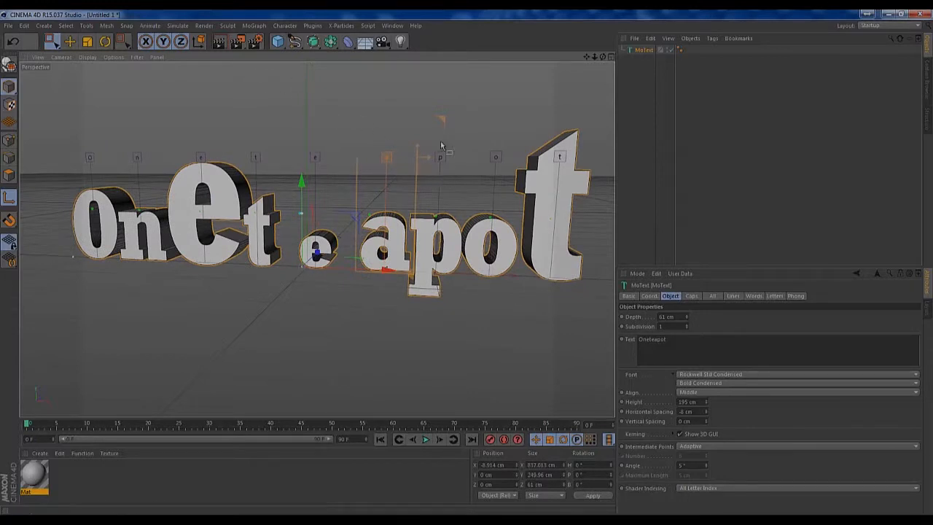
drag(440, 119, 457, 120)
alt+drag(428, 180, 390, 182)
alt+right_drag(389, 182, 375, 232)
alt+drag(376, 232, 443, 180)
click(470, 164)
click(455, 175)
drag(443, 179, 440, 190)
alt+drag(401, 242, 364, 211)
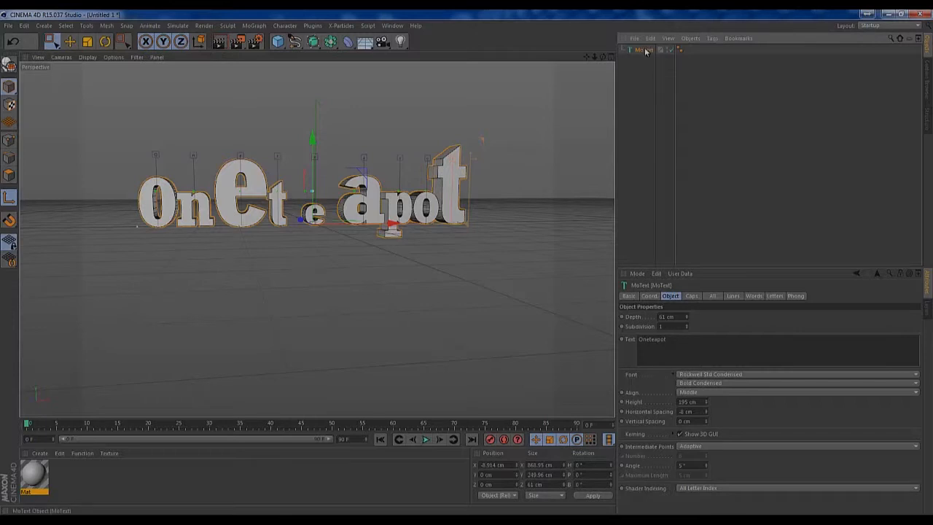
Add a second text line reading "on the moon" and raise the whole text to about 44.4 cm in Y.
click(674, 341)
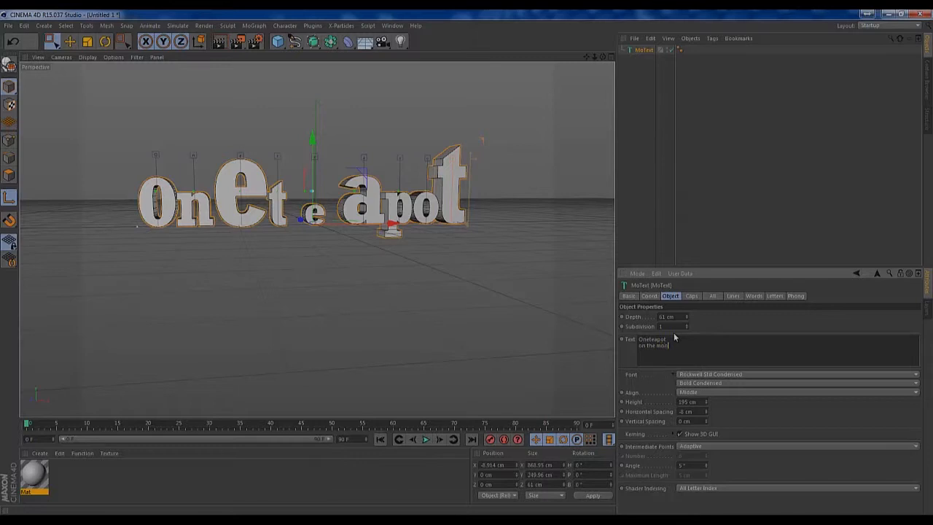
click(758, 322)
alt+drag(542, 302, 479, 298)
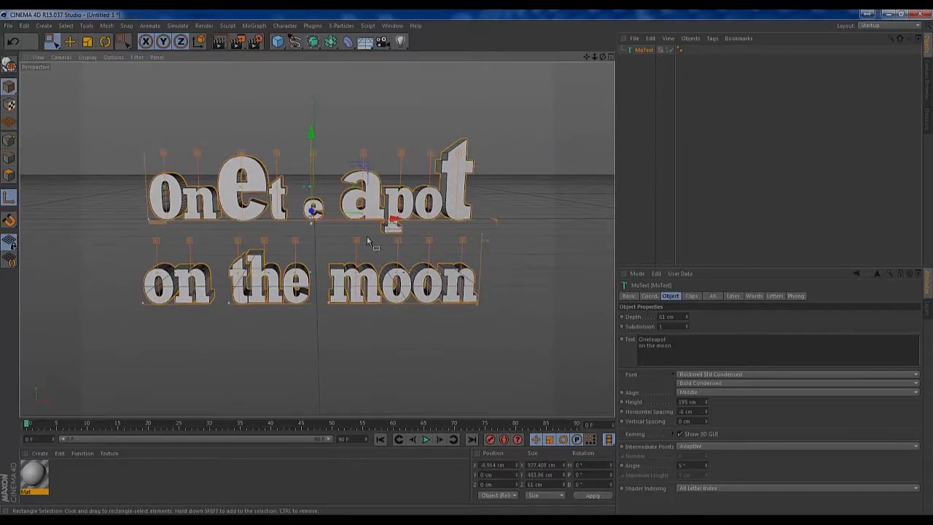
mouse_move(309, 140)
mouse_down()
mouse_move(322, 69)
mouse_move(324, 131)
mouse_up()
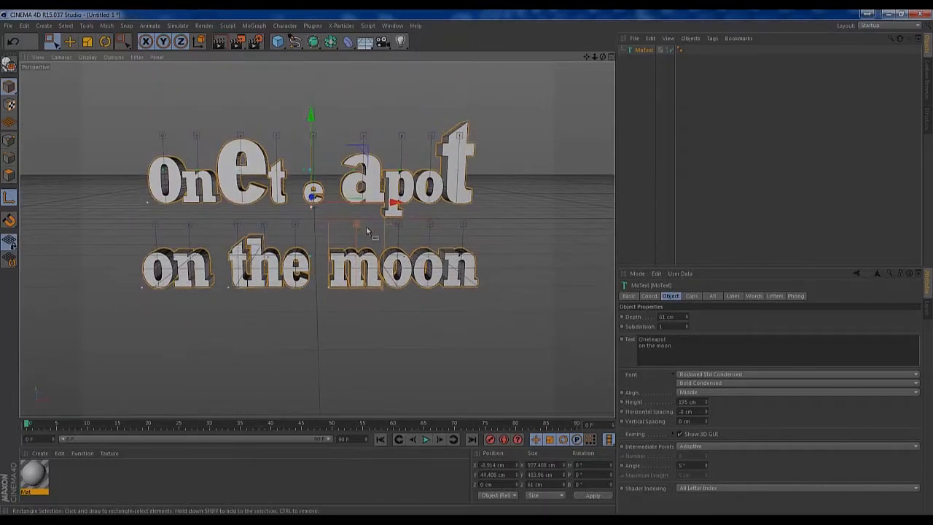
Enlarge only the m of "moon" with its 3D handle, widening the text to about 1039 cm.
scroll(370, 231, up, 4)
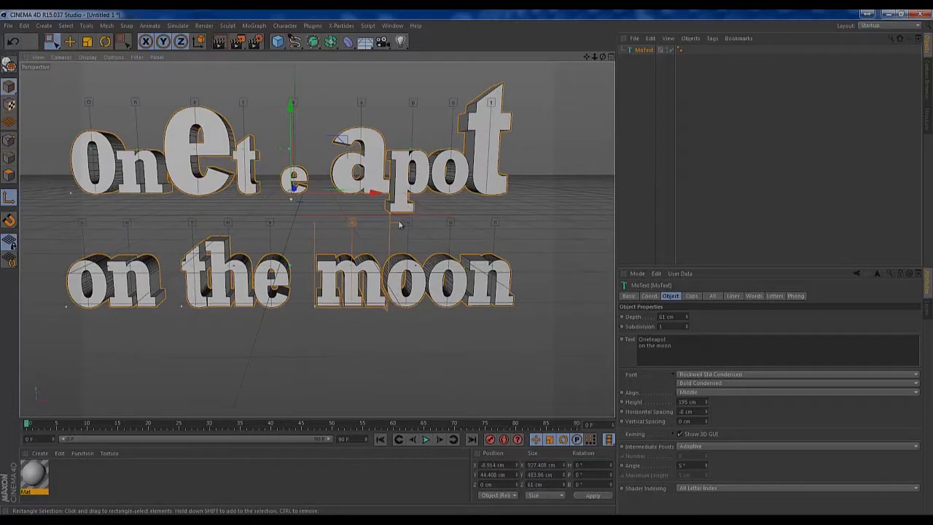
alt+middle_drag(408, 231, 399, 237)
drag(400, 203, 428, 169)
Adjust the kerning around the enlarged m, changing the gap between "the" and "moon" with the letter handles.
click(233, 230)
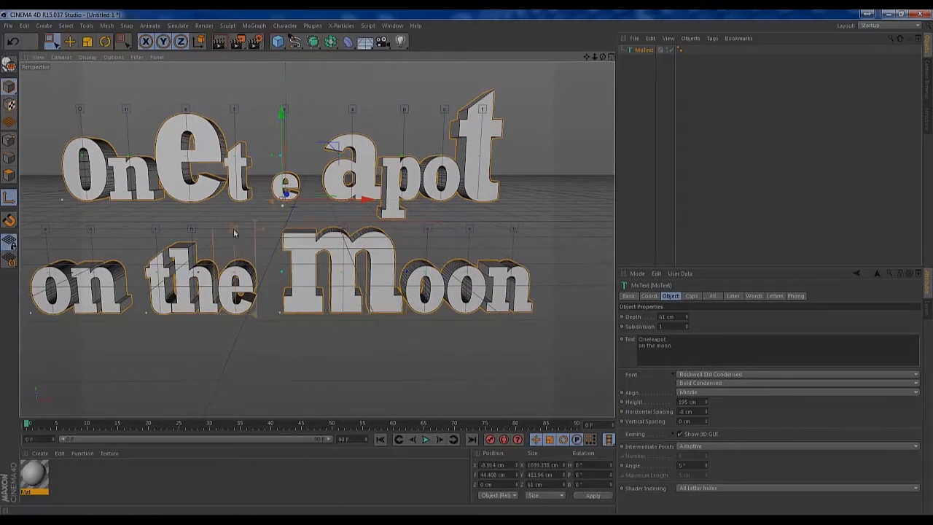
mouse_move(233, 230)
mouse_down()
mouse_move(264, 230)
mouse_move(228, 228)
mouse_up()
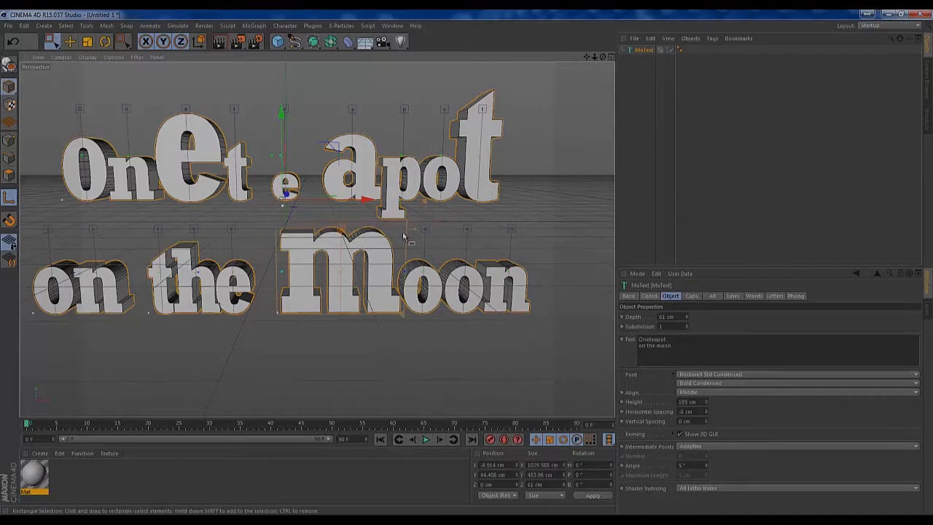
drag(357, 242, 319, 230)
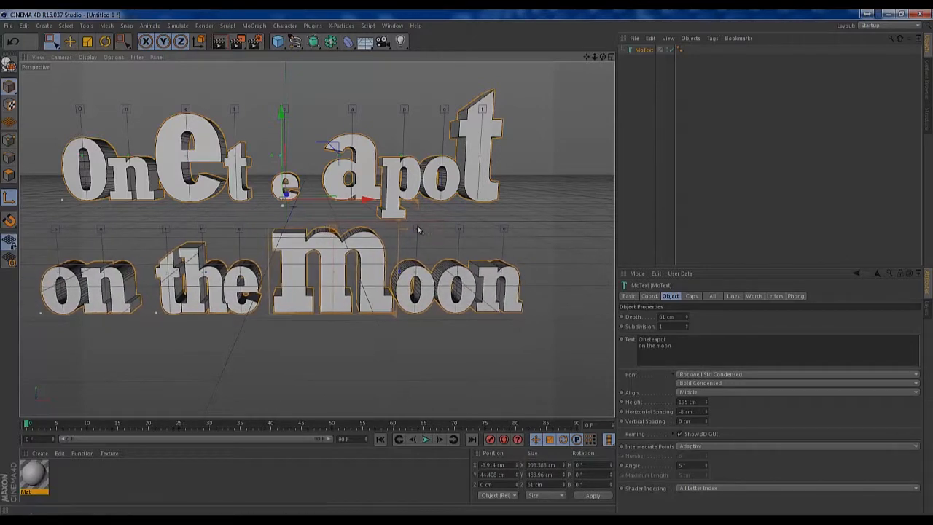
mouse_move(418, 230)
mouse_down()
mouse_move(478, 228)
mouse_move(414, 228)
mouse_up()
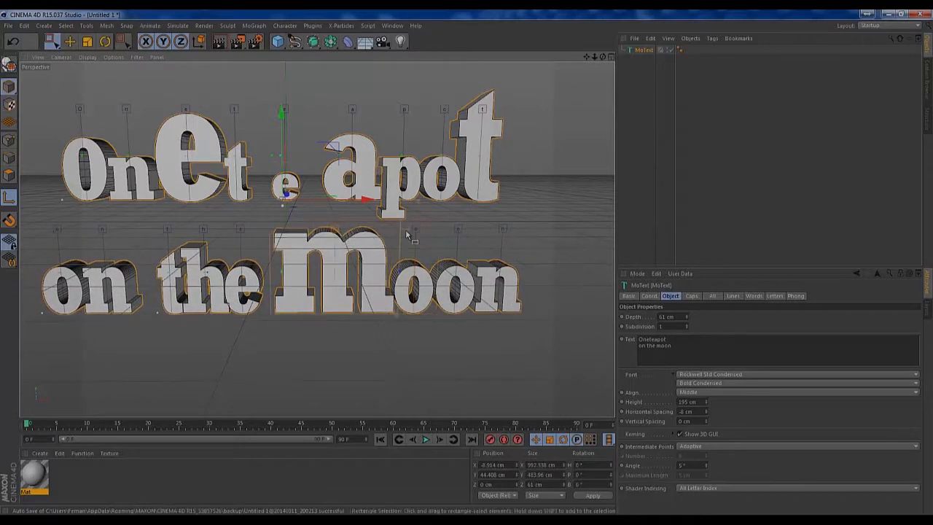
drag(336, 231, 352, 225)
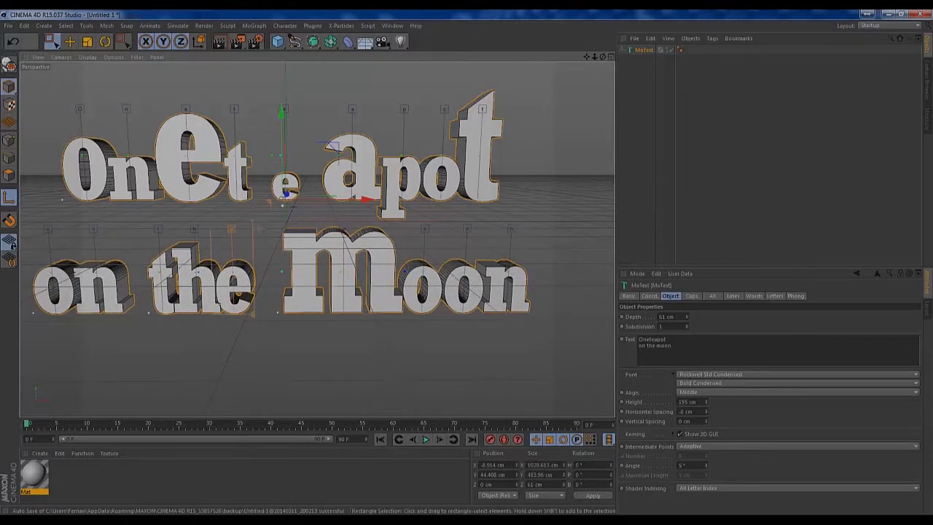
Widen the e of "the" with its 3D handles and lower it below the line's baseline.
click(262, 231)
click(232, 250)
click(257, 234)
click(246, 259)
mouse_move(261, 229)
mouse_down()
mouse_move(285, 230)
mouse_move(238, 230)
mouse_move(258, 231)
mouse_up()
mouse_move(250, 318)
mouse_down()
mouse_move(227, 309)
mouse_move(220, 279)
mouse_move(223, 358)
mouse_move(243, 283)
mouse_move(254, 332)
mouse_up()
alt+drag(321, 336, 362, 324)
Lower the h of "the" below the baseline and stretch it wider, making the text about 1164 cm wide overall.
click(241, 226)
drag(266, 318, 269, 336)
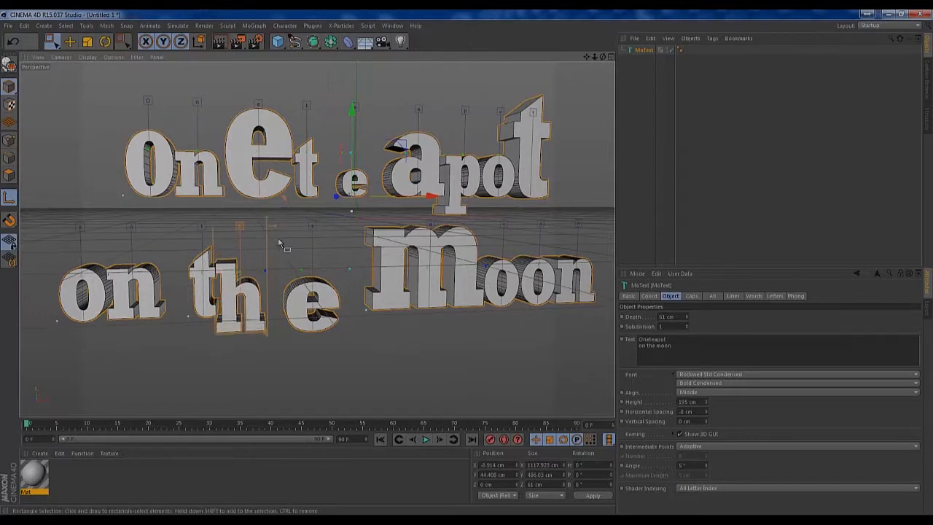
drag(274, 228, 299, 225)
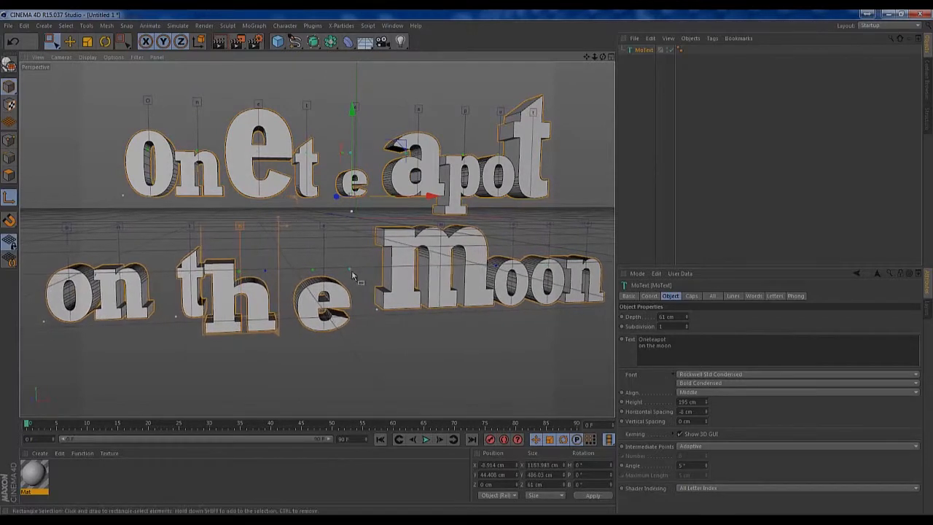
Move the first t away from "One" and space the first line's letters so it reads "One teapot".
scroll(352, 275, down, 6)
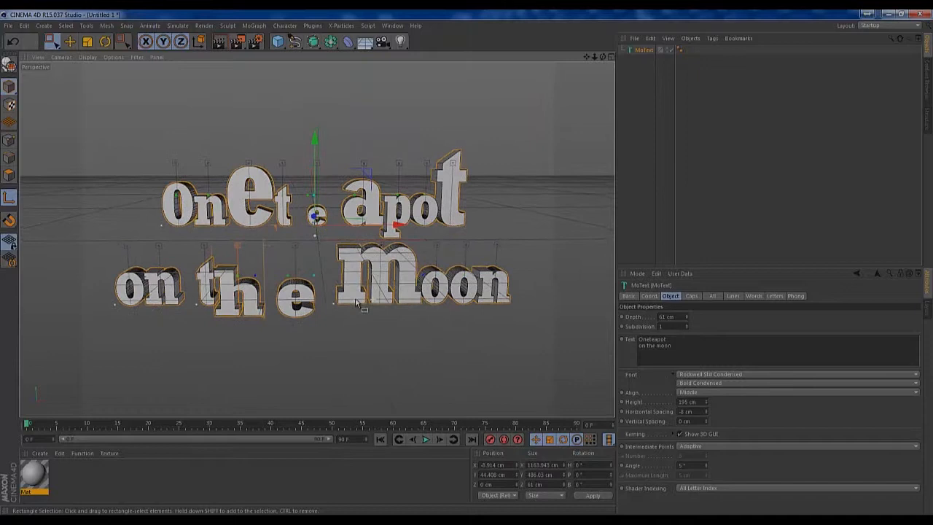
alt+drag(356, 300, 338, 293)
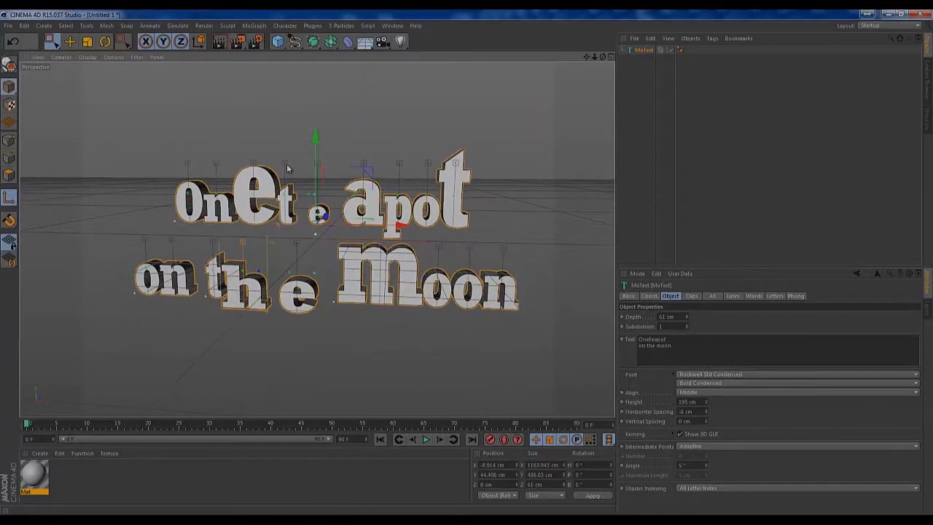
drag(284, 168, 361, 167)
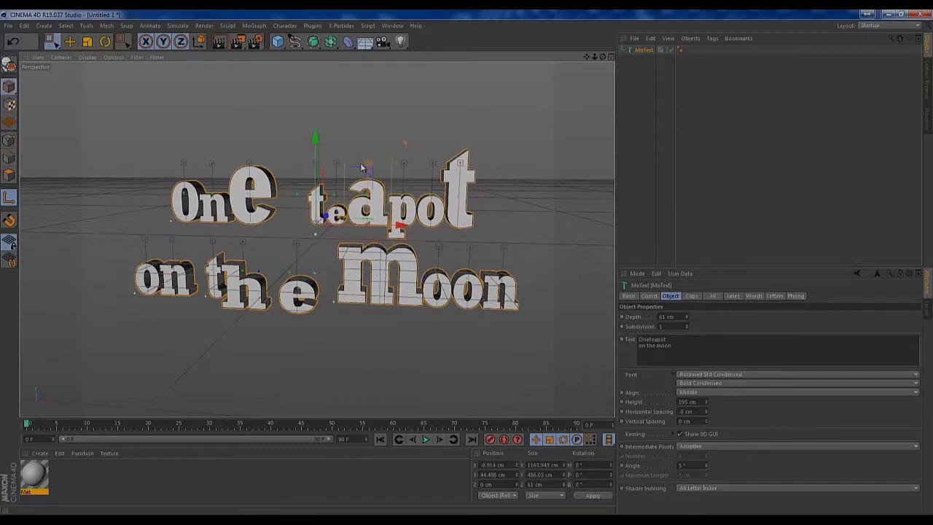
alt+drag(294, 242, 338, 217)
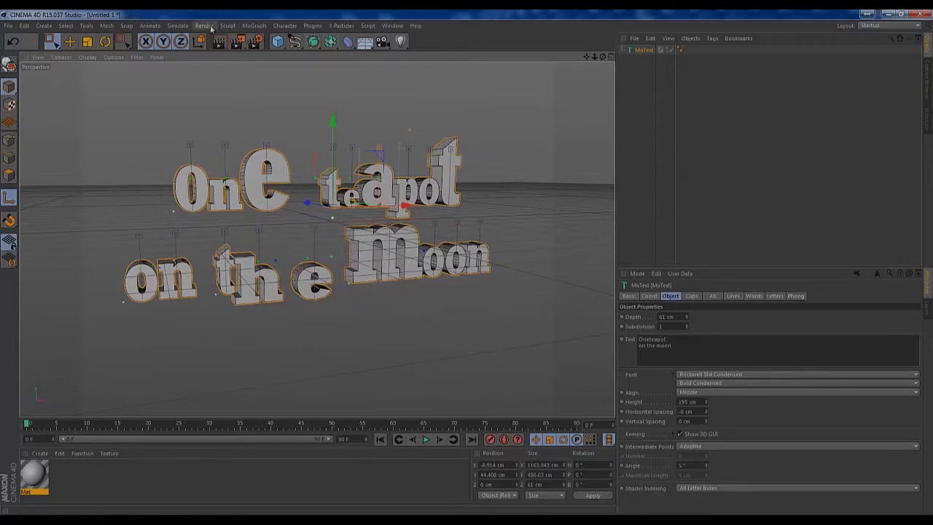
Add a Random effector to the MoText object to scatter its letters.
click(254, 25)
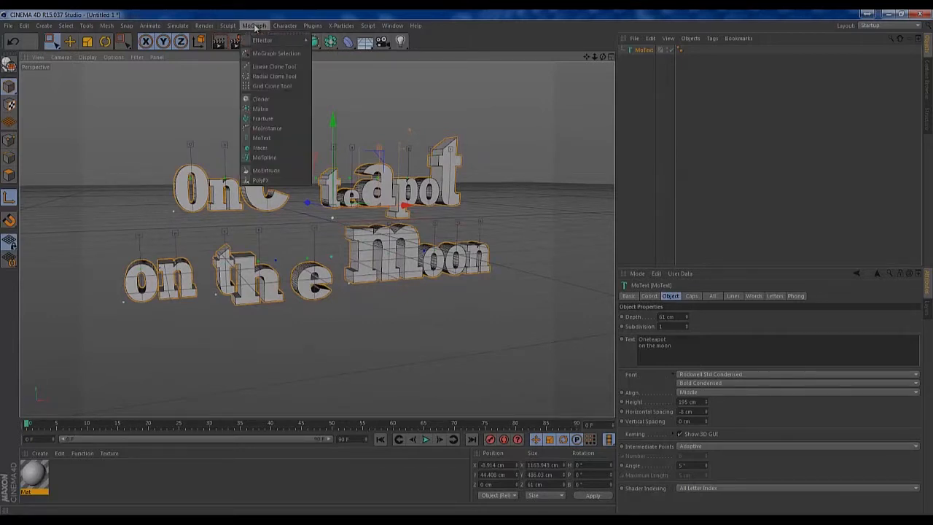
mouse_move(266, 40)
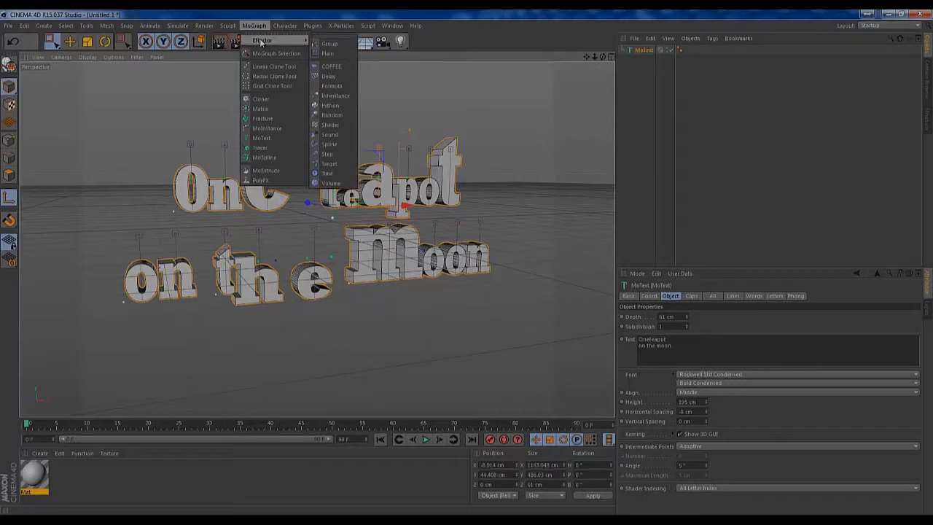
click(336, 115)
alt+drag(513, 157, 538, 136)
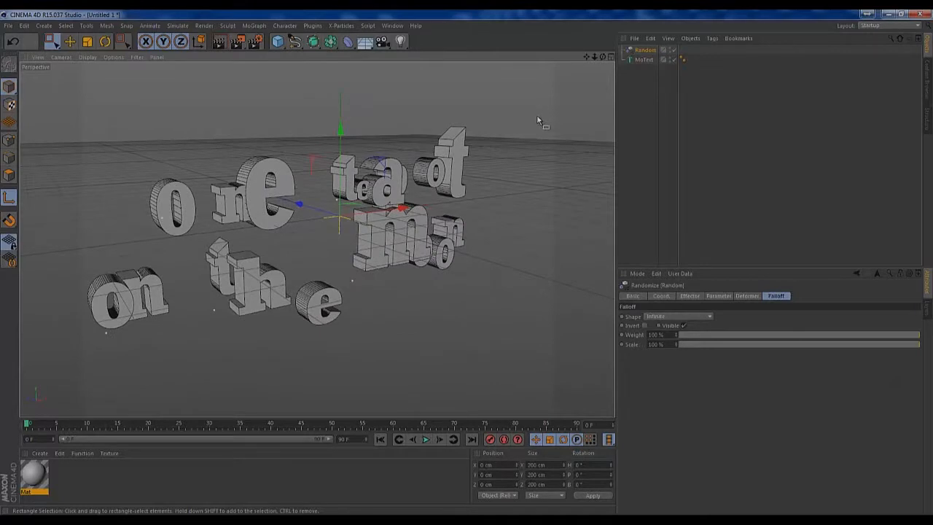
Enable Scale in the Random effector's transform parameters alongside Position.
click(644, 51)
click(665, 295)
click(695, 296)
click(730, 296)
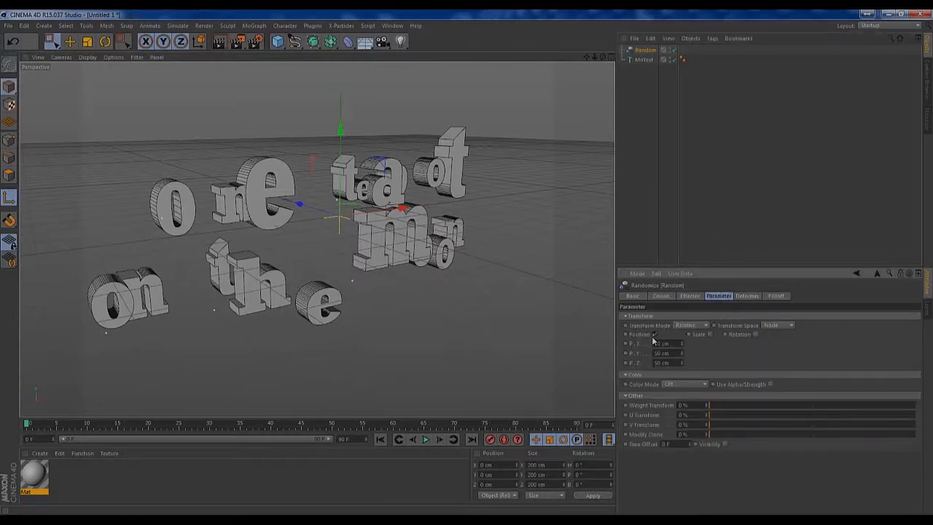
click(709, 334)
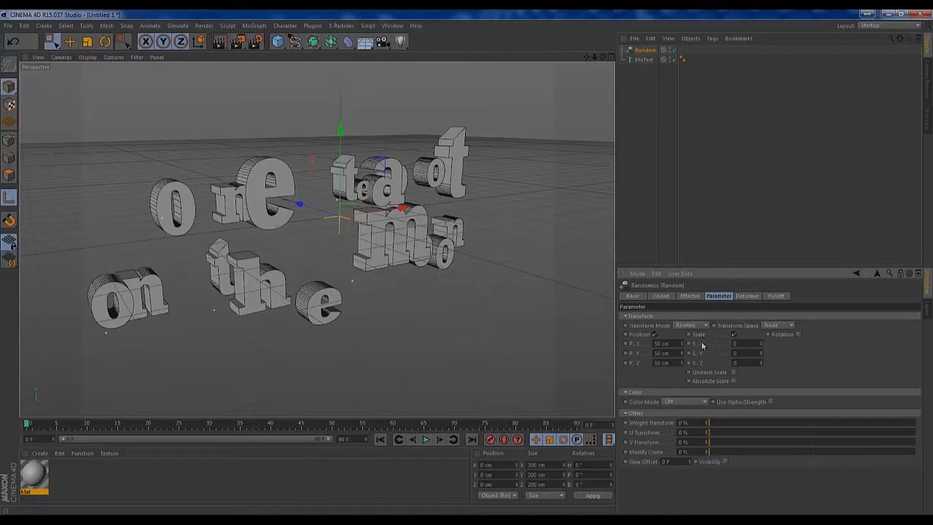
Enable Uniform Scale in the Random effector with a scale of 0.35, and turn on automatic keyframing.
click(733, 372)
drag(761, 349, 758, 332)
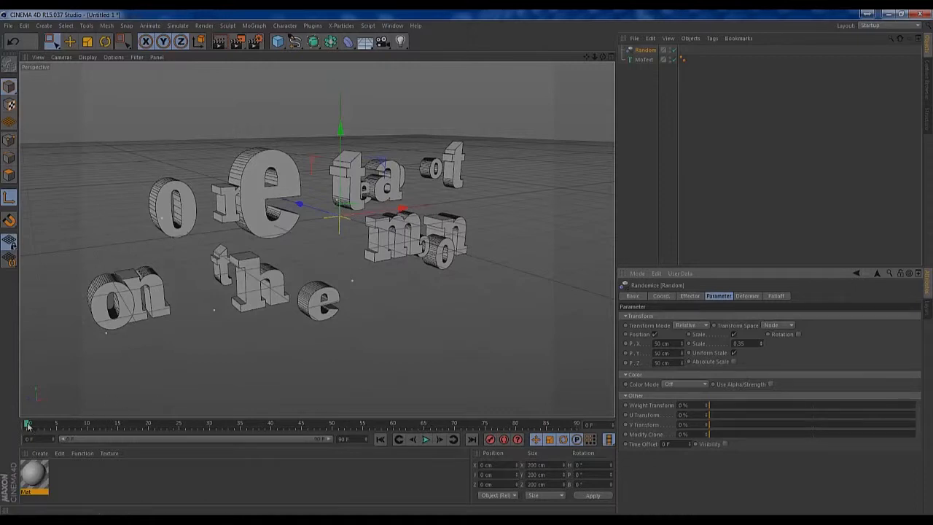
click(503, 440)
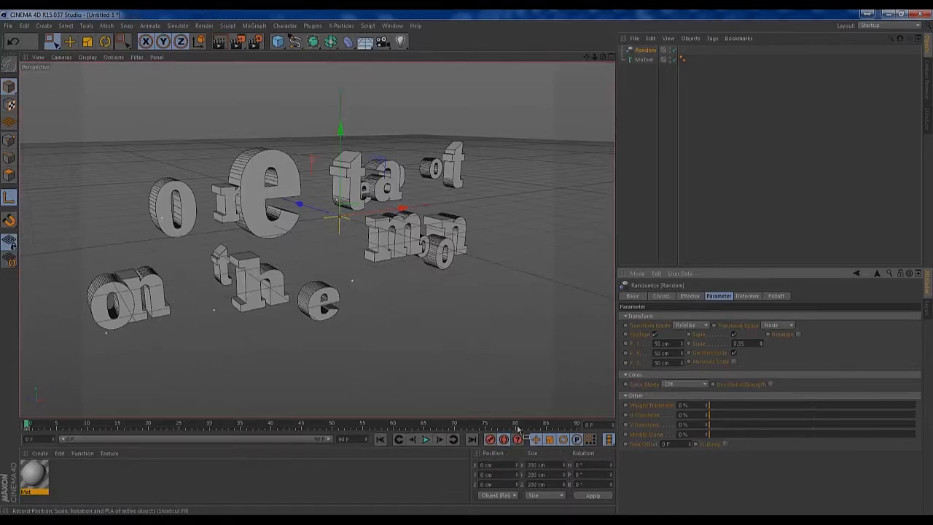
click(733, 334)
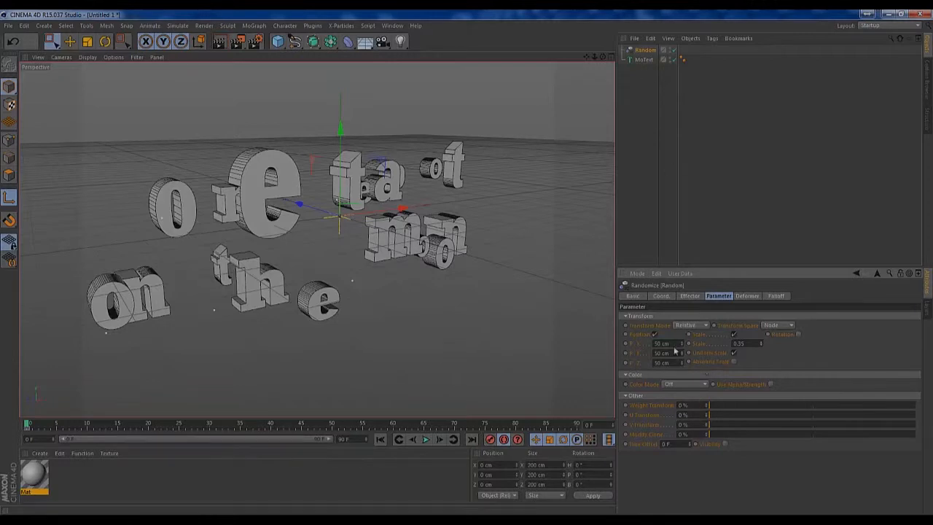
Set the Random effector's X, Y and Z position to 500 cm each at frame 0.
drag(682, 343, 690, 175)
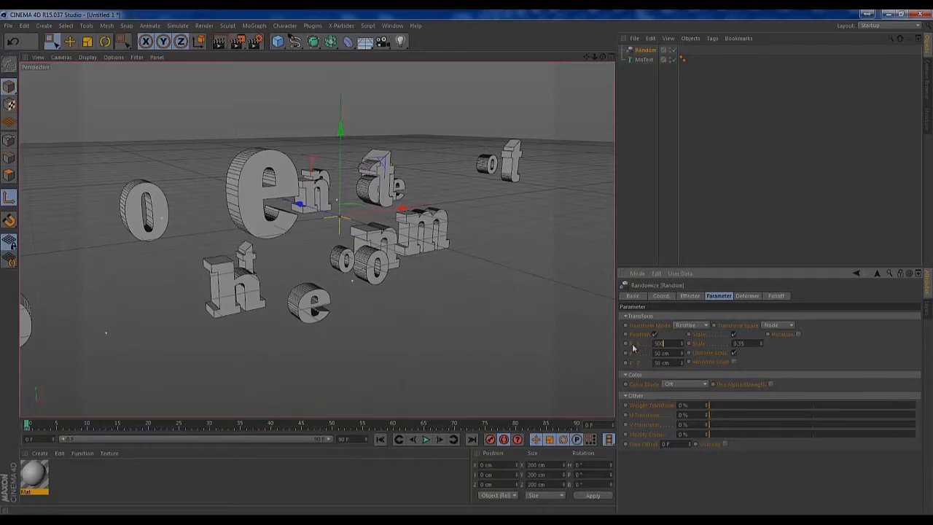
key(Tab)
key(Return)
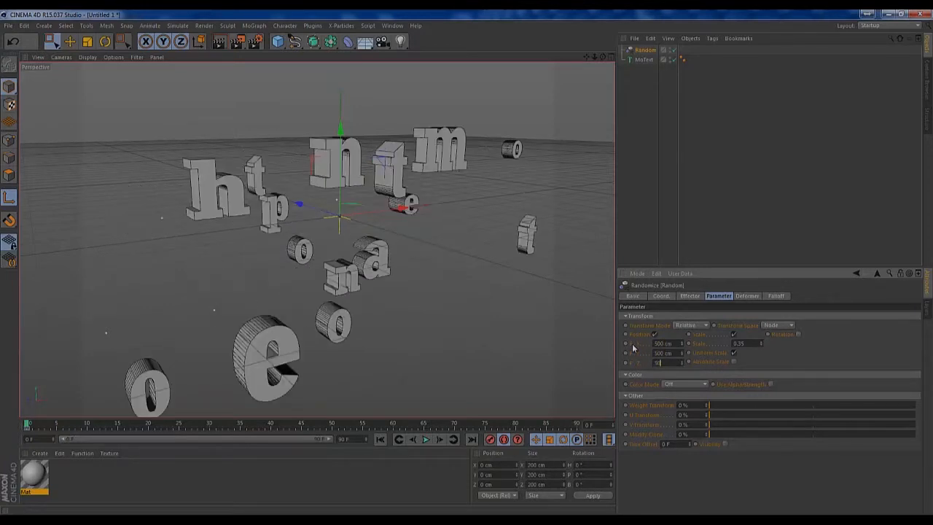
mouse_move(435, 303)
alt+mouse_down()
mouse_move(430, 295)
mouse_move(471, 299)
mouse_move(438, 309)
alt+mouse_up()
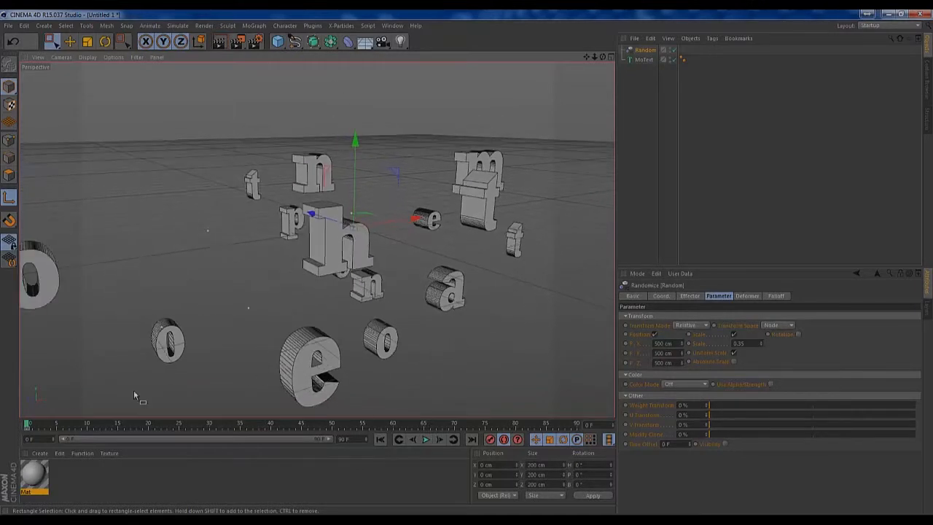
Raise the effector's uniform scale to 0.58 and enable Rotation with 60° for H, P and B.
drag(760, 349, 764, 335)
click(798, 335)
drag(826, 344, 826, 342)
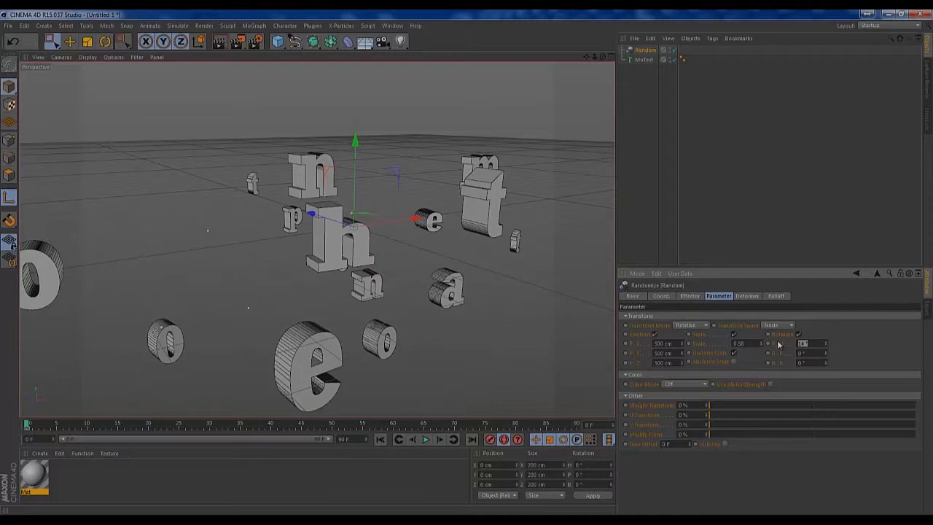
key(Tab)
text(60)
key(Tab)
text(60)
key(Return)
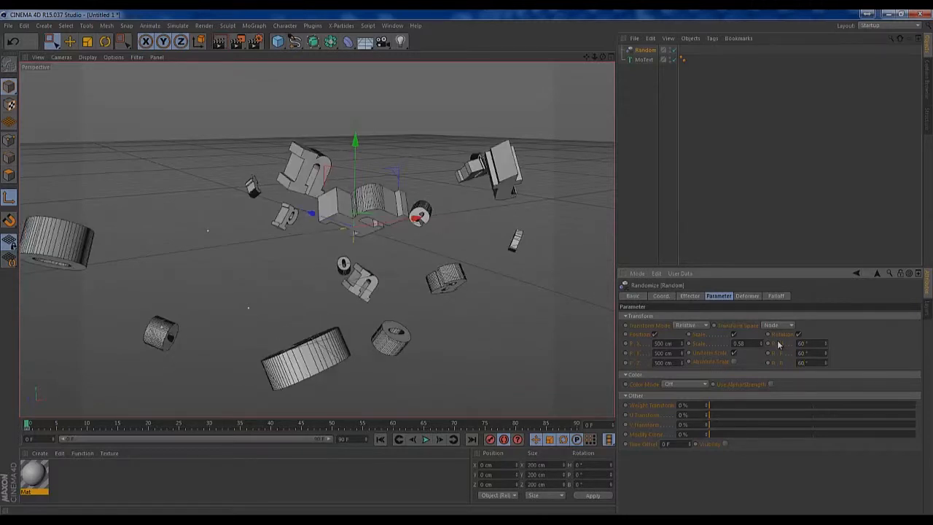
Go to frame 50 and set the effector's X, Y and Z position to 0 cm.
drag(32, 422, 332, 439)
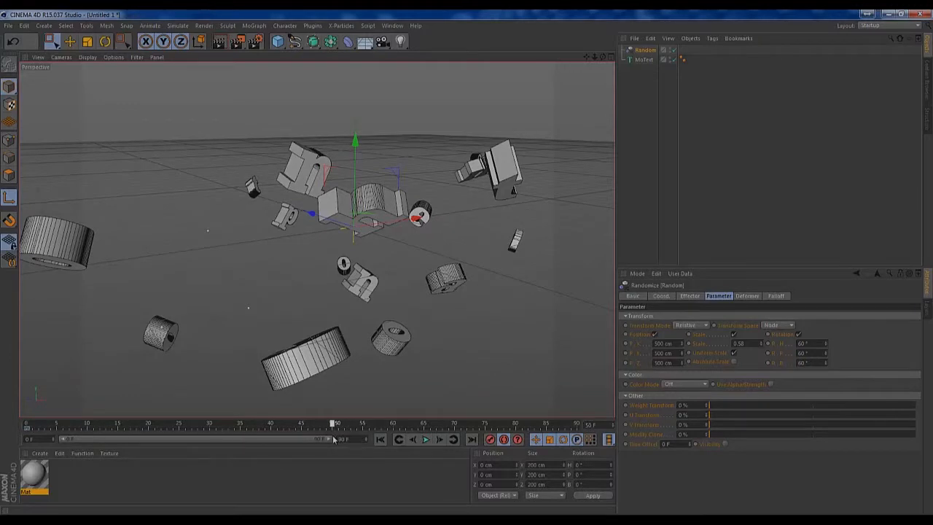
click(670, 343)
text(0)
key(Tab)
text(0)
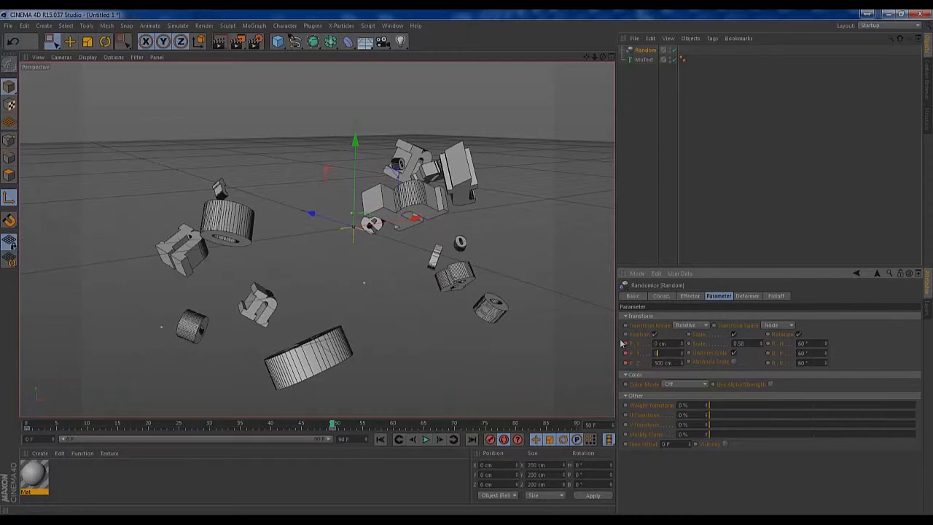
key(Tab)
text(0)
key(Return)
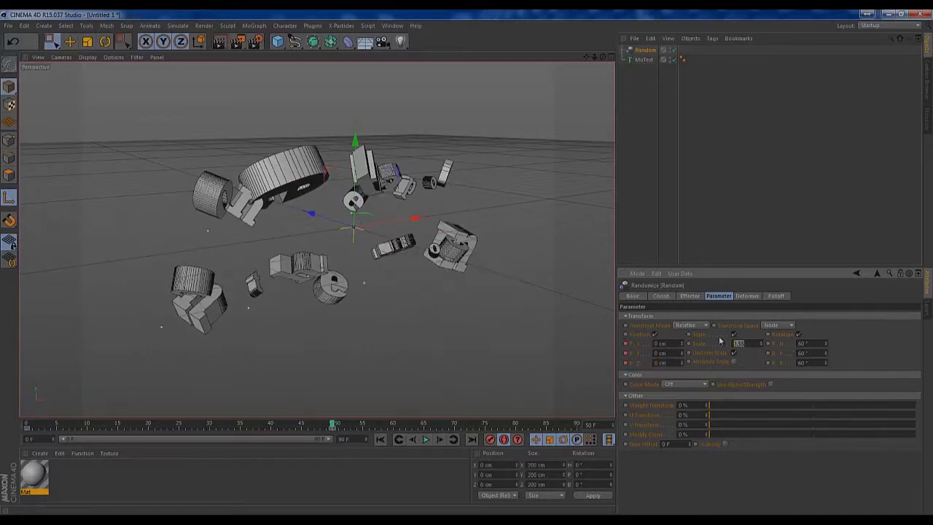
Set the effector's scale to 0 and its H, P and B rotation to 0° at frame 50.
key(Return)
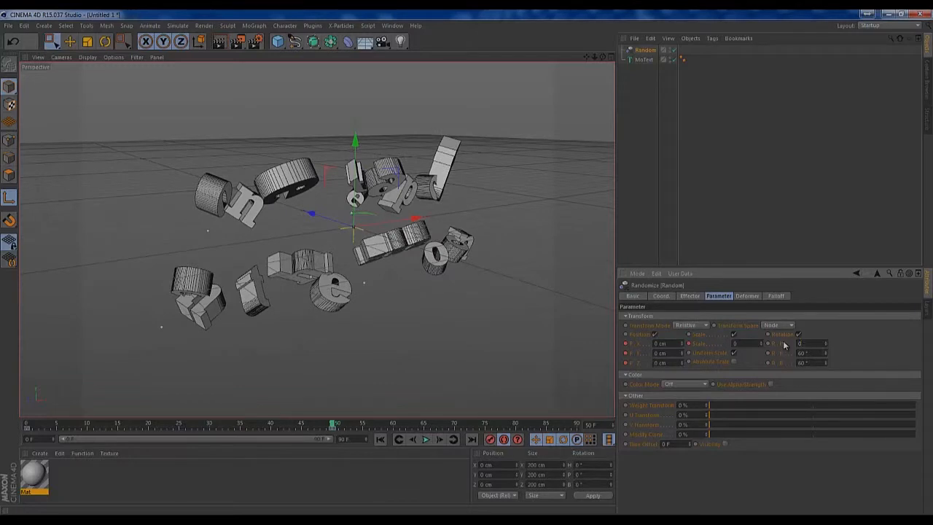
key(Tab)
text(0)
key(Tab)
text(0)
key(Return)
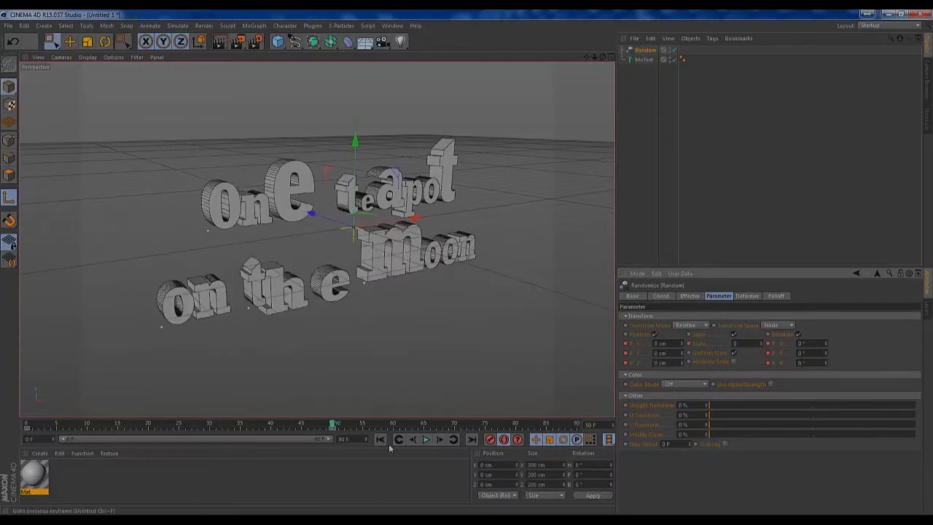
Swap the effector's keyframes so the assembled text is at frame 0 and the scattered letters near frame 49, then scrub the animation.
drag(334, 424, 357, 403)
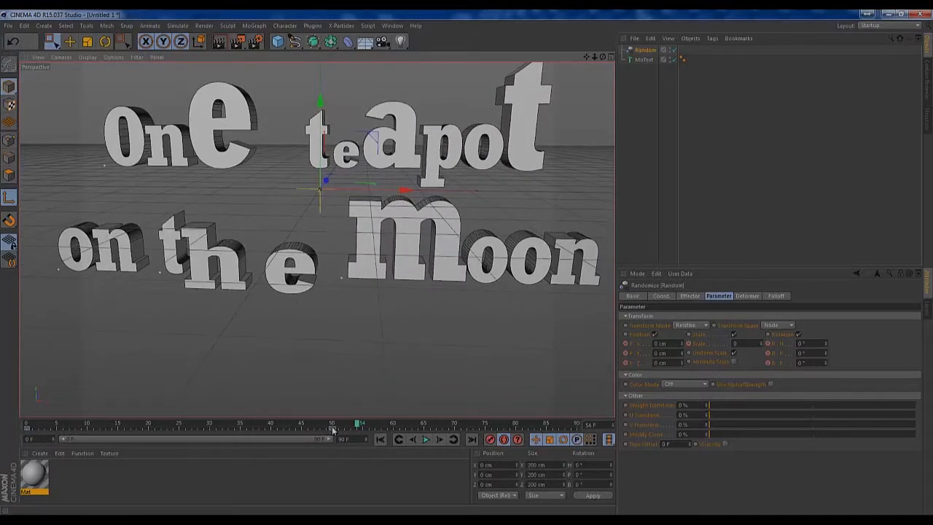
drag(356, 426, 197, 427)
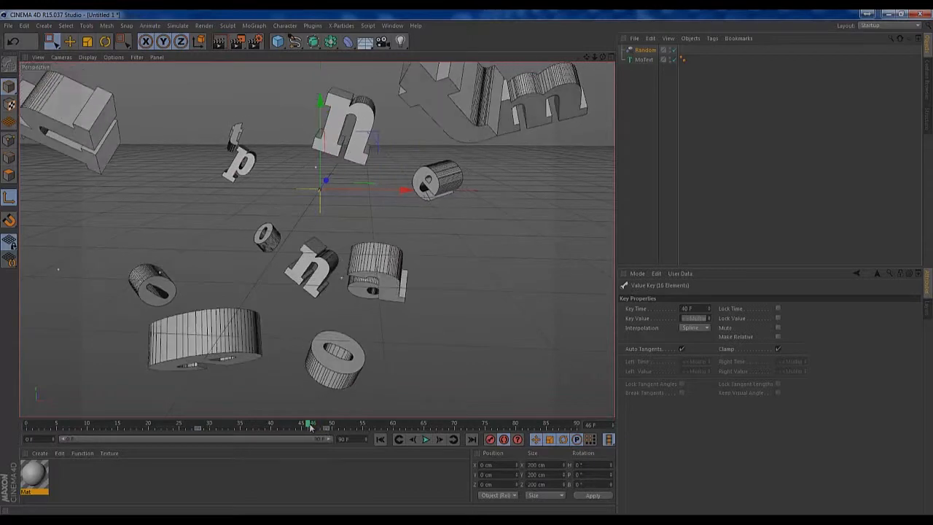
click(201, 428)
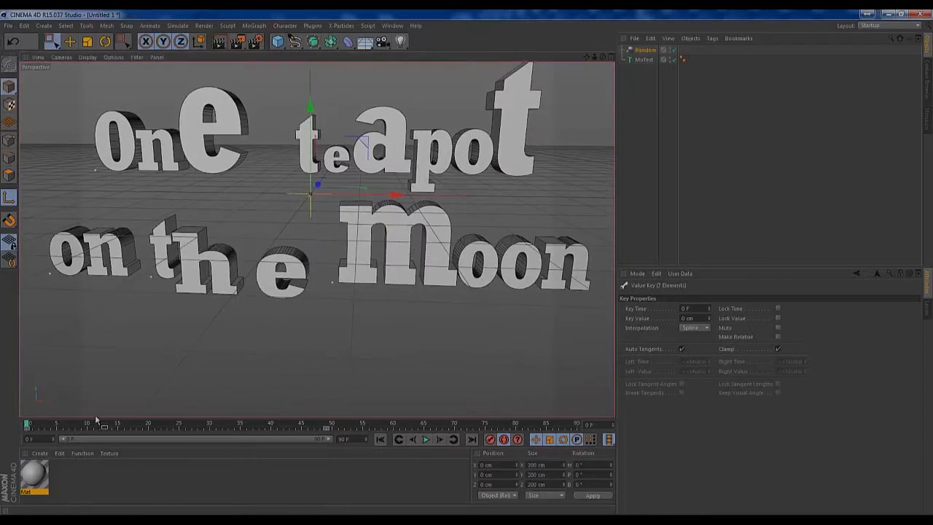
drag(38, 427, 332, 423)
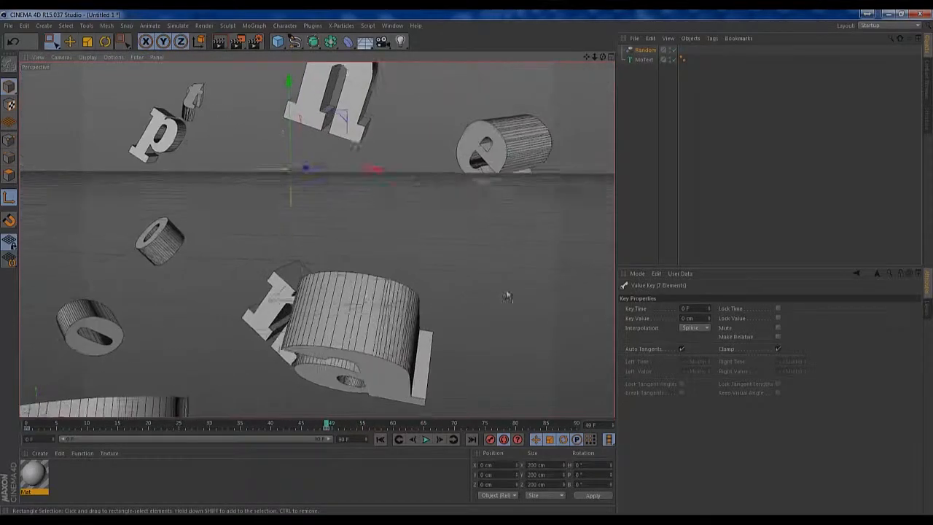
Return to frame 0 and examine the assembled text from several angles.
alt+drag(507, 295, 355, 256)
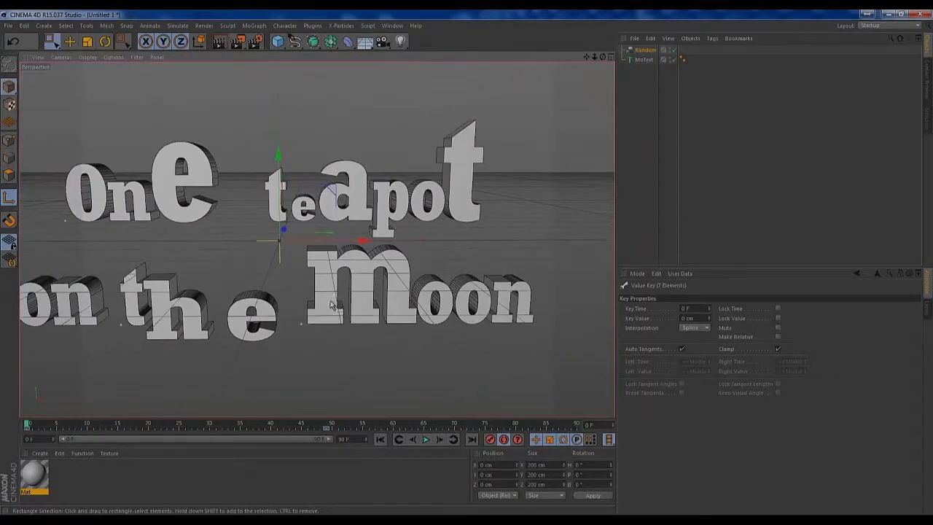
alt+middle_drag(381, 282, 454, 251)
alt+drag(455, 252, 473, 219)
alt+middle_drag(462, 221, 448, 239)
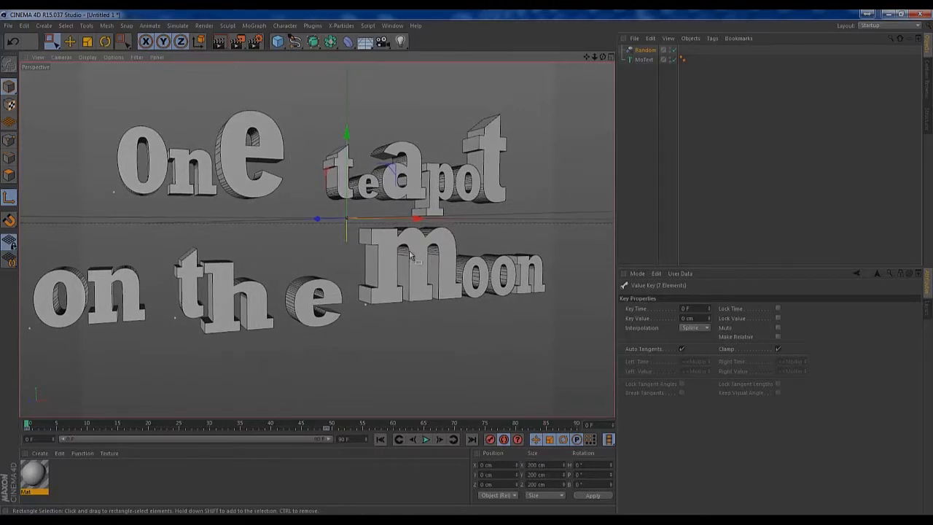
alt+middle_drag(438, 188, 461, 183)
alt+right_drag(461, 182, 440, 187)
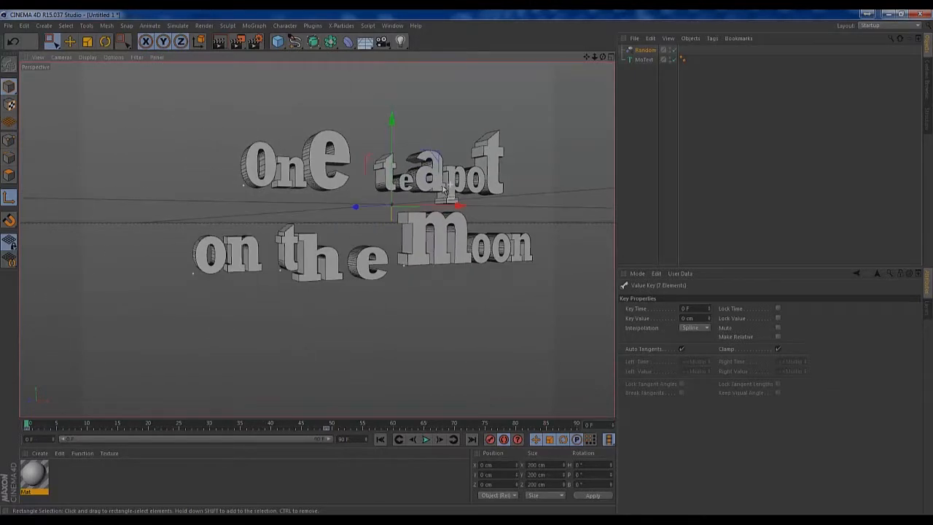
alt+middle_drag(440, 187, 414, 196)
alt+drag(400, 188, 407, 191)
click(253, 26)
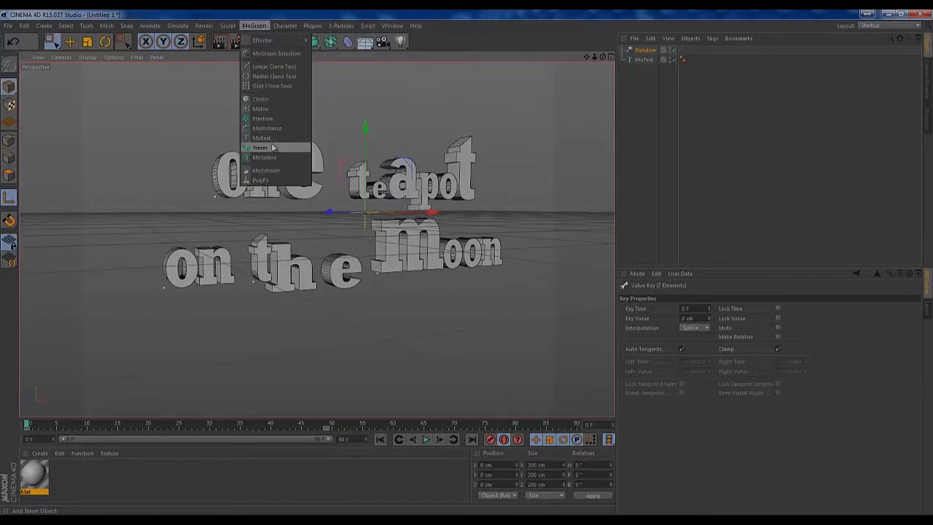
click(511, 88)
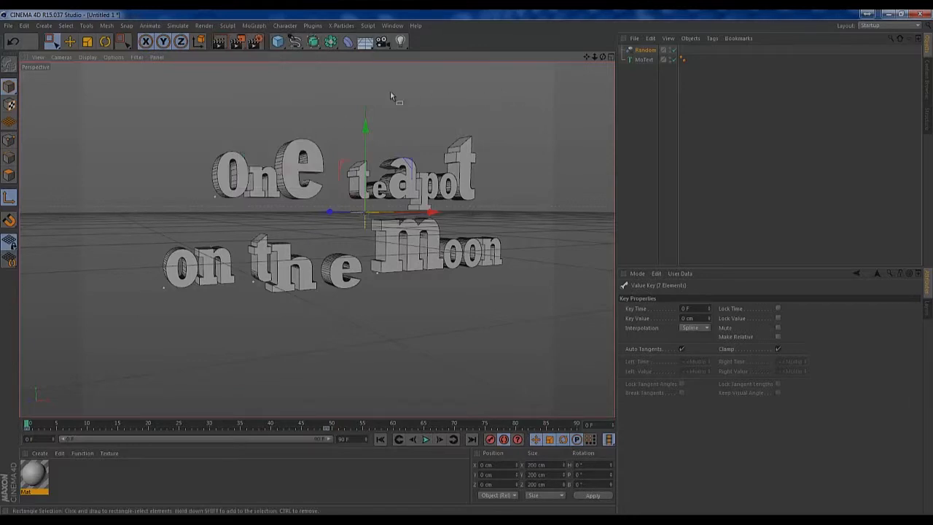